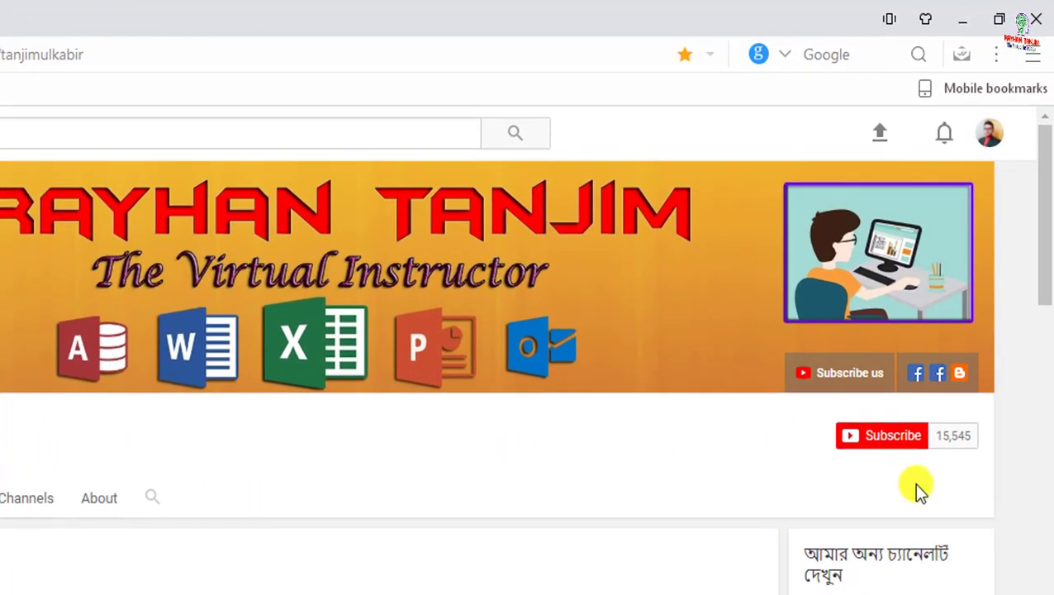
Subscribe to the Virtual Instructor channel and save a notification preference from the bell.
{"action": "left_click", "coordinate": [895, 443]}
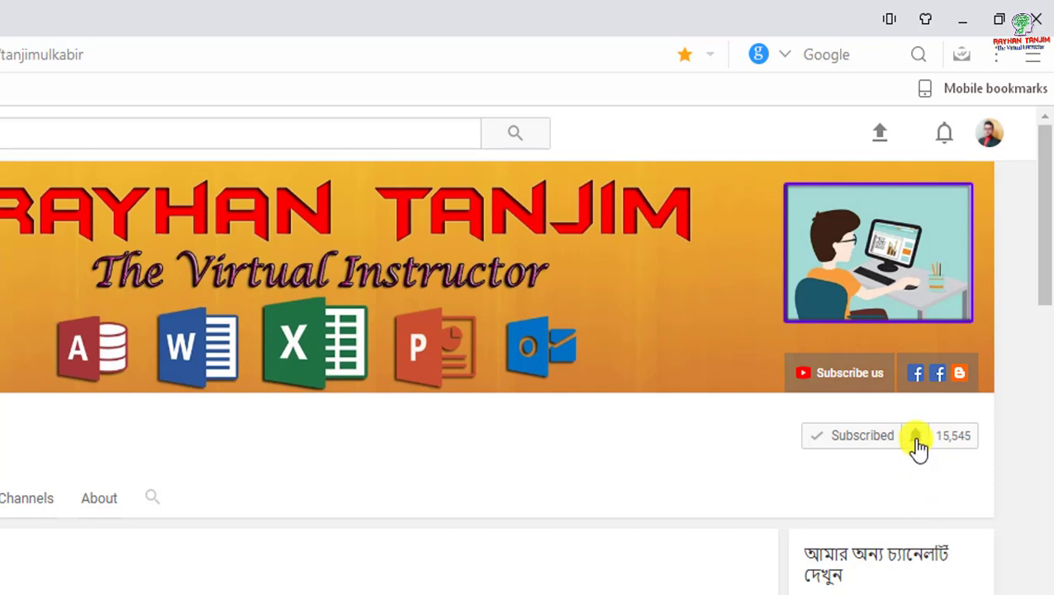
{"action": "left_click", "coordinate": [916, 437]}
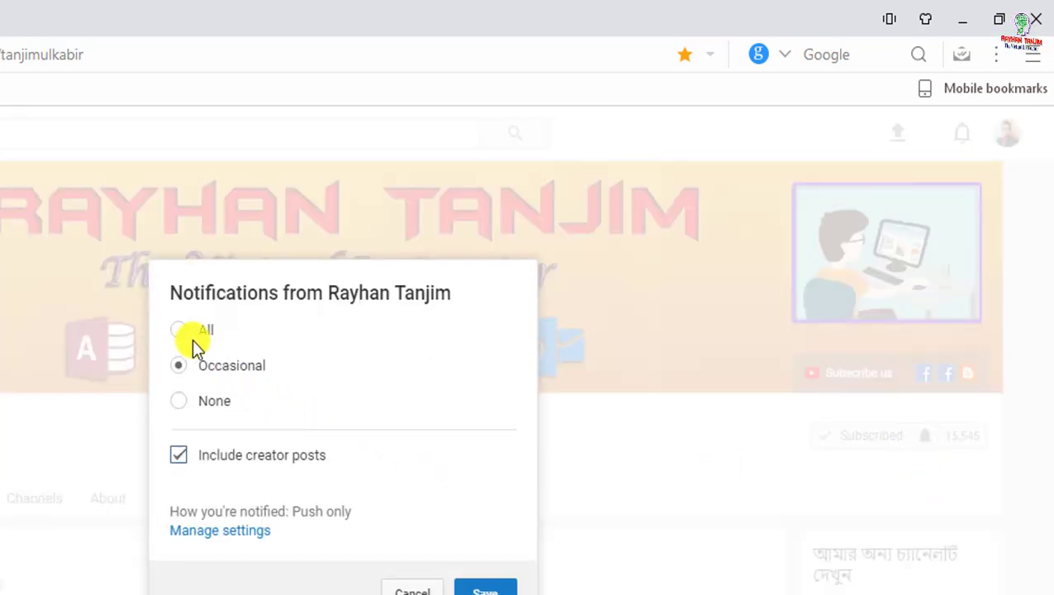
{"action": "left_click", "coordinate": [485, 588]}
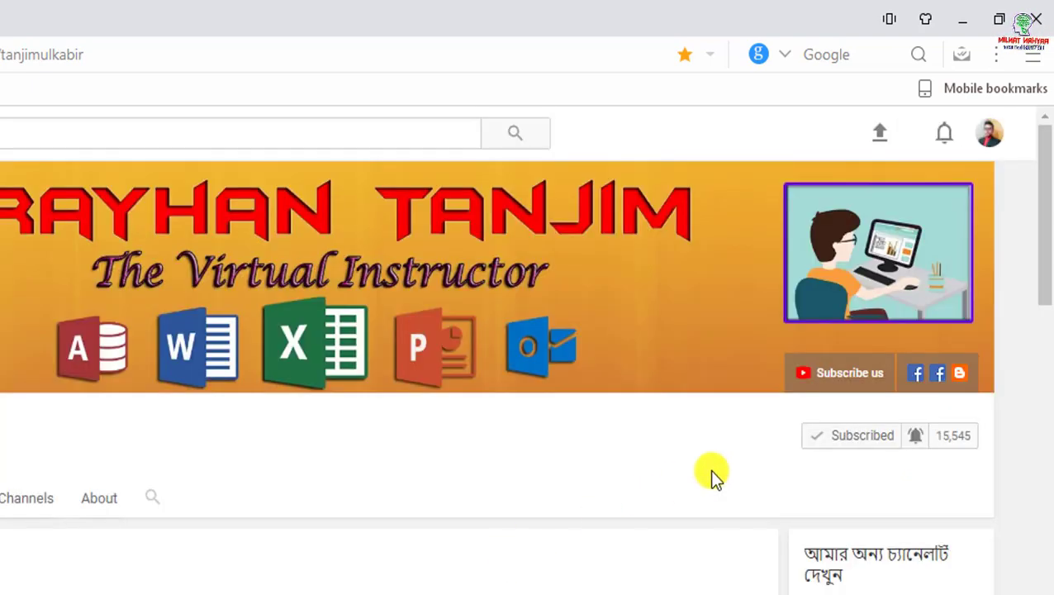
Browse the recent notifications list, then close it.
{"action": "left_click", "coordinate": [942, 137]}
{"action": "scroll", "coordinate": [883, 347], "scroll_direction": "down", "scroll_amount": 1}
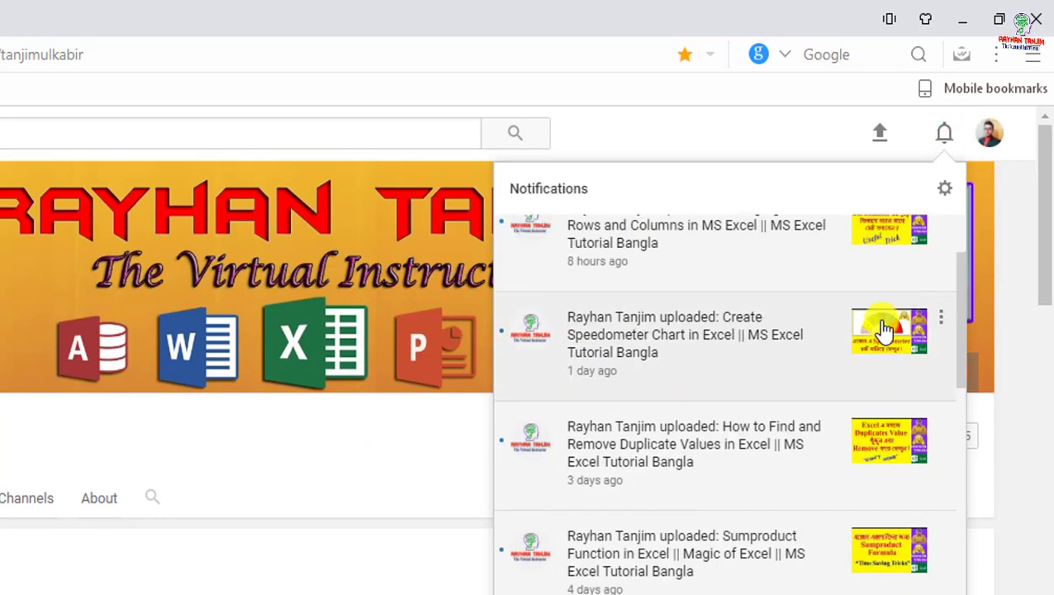
{"action": "scroll", "coordinate": [772, 430], "scroll_direction": "down", "scroll_amount": 1}
{"action": "scroll", "coordinate": [748, 376], "scroll_direction": "down", "scroll_amount": 2}
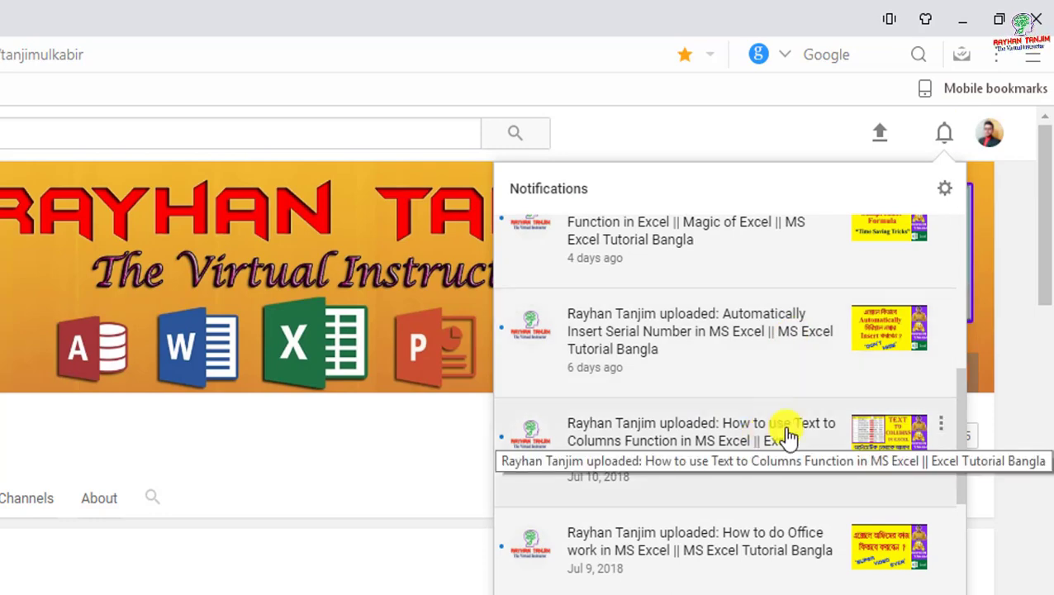
{"action": "scroll", "coordinate": [785, 428], "scroll_direction": "up", "scroll_amount": 5}
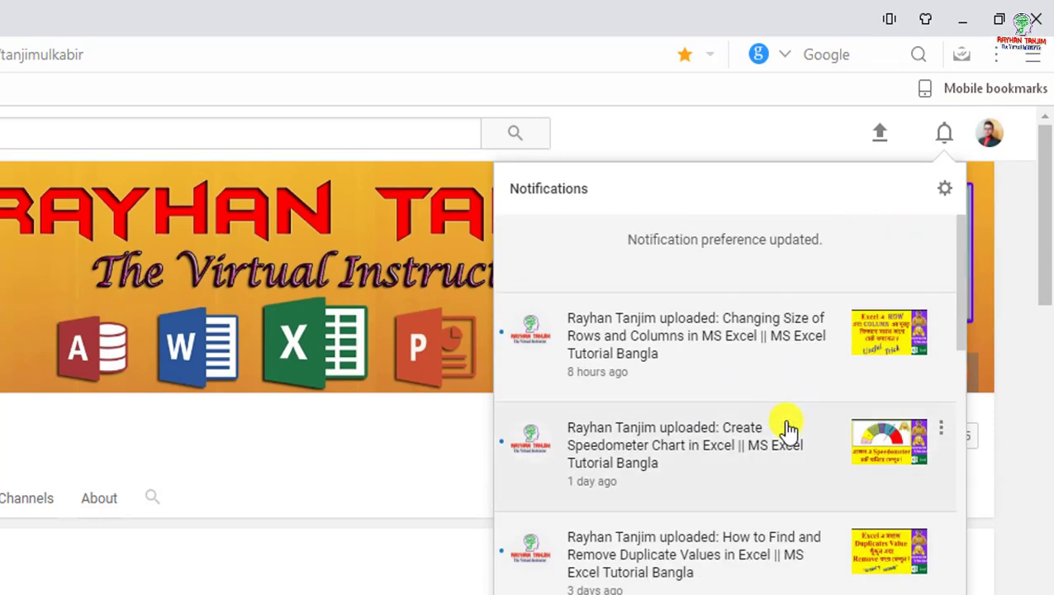
{"action": "left_click", "coordinate": [947, 137]}
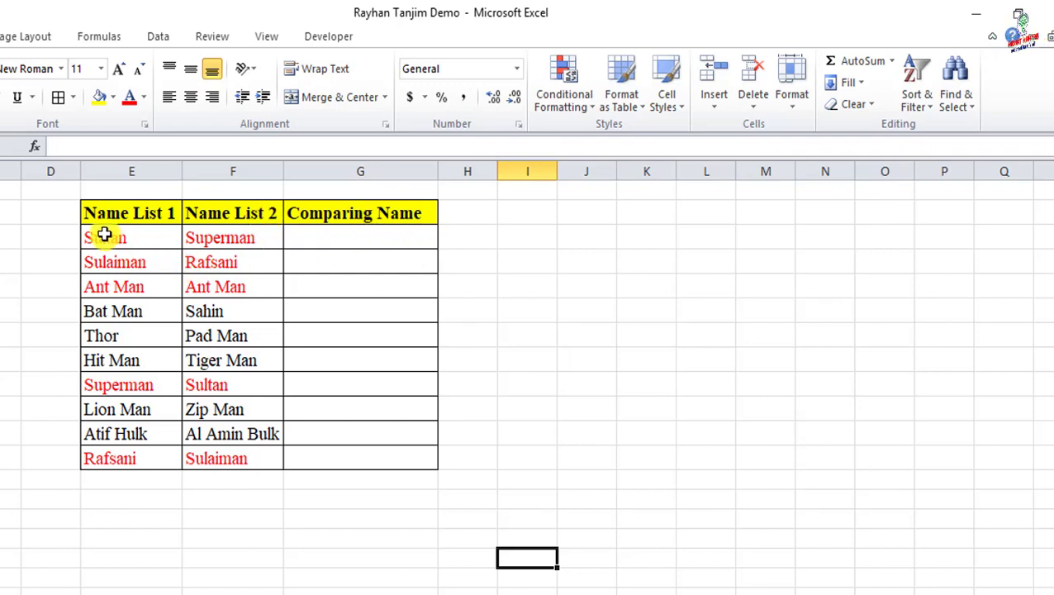
Highlight the names in E3:E12 and F3:F12, then columns E and F, and deselect.
{"action": "left_click_drag", "start_coordinate": [102, 235], "coordinate": [143, 461]}
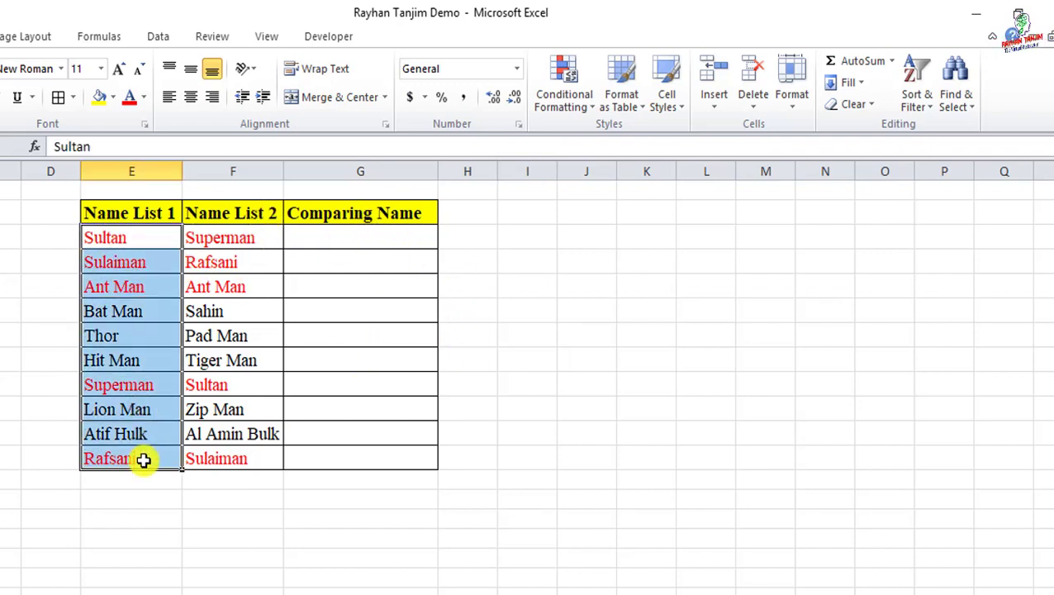
{"action": "left_click_drag", "start_coordinate": [232, 238], "coordinate": [245, 460]}
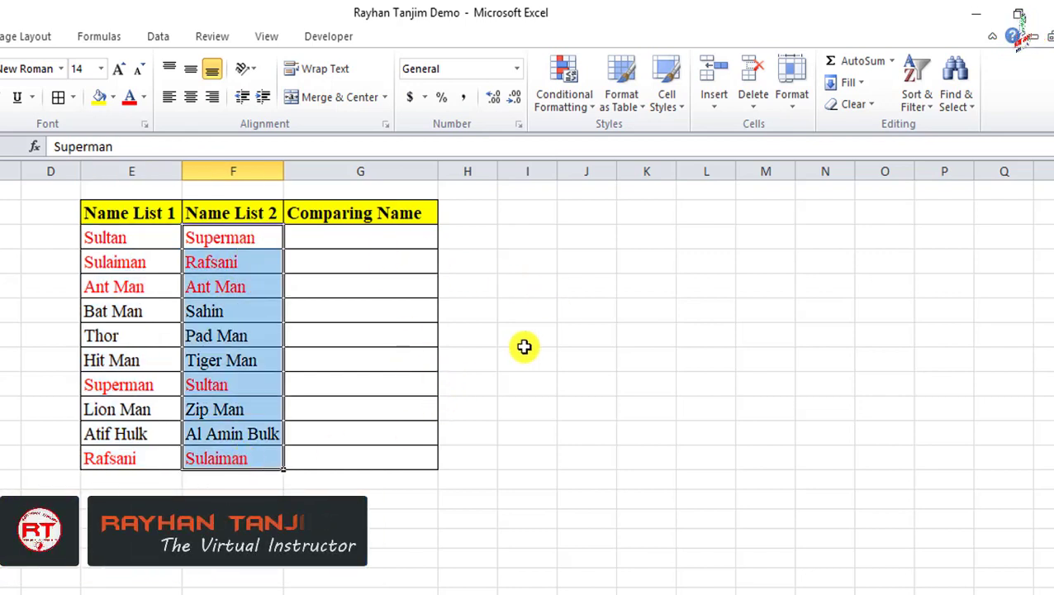
{"action": "left_click_drag", "start_coordinate": [146, 239], "coordinate": [131, 460]}
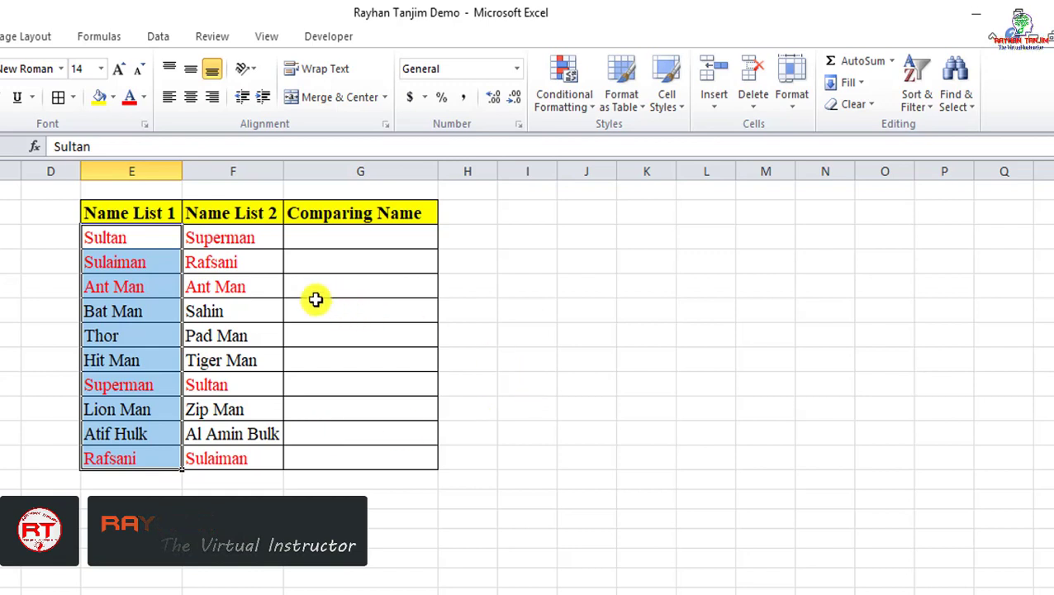
{"action": "left_click", "coordinate": [138, 171]}
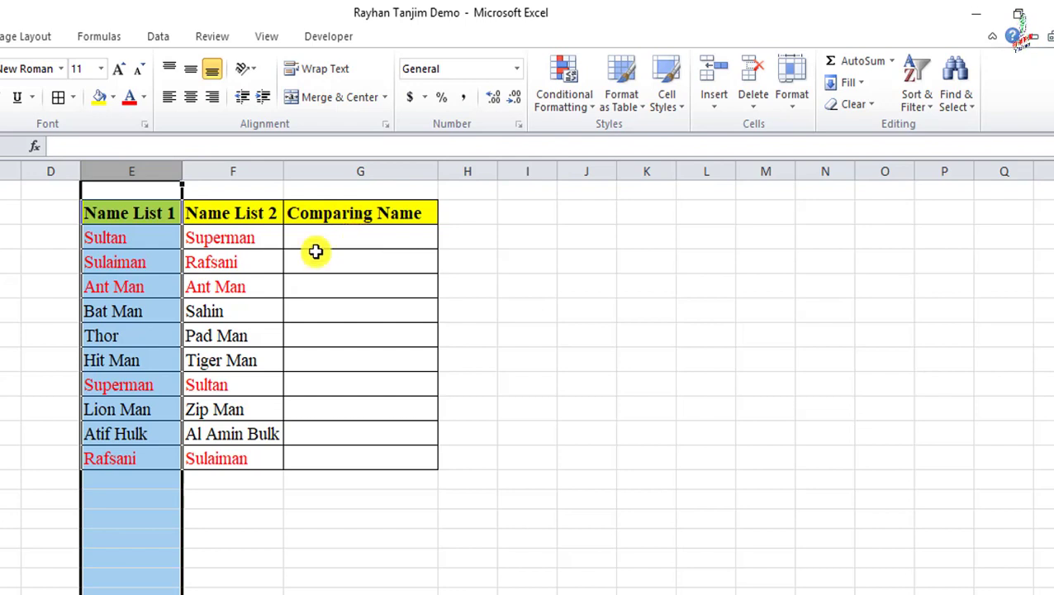
{"action": "left_click", "coordinate": [233, 171]}
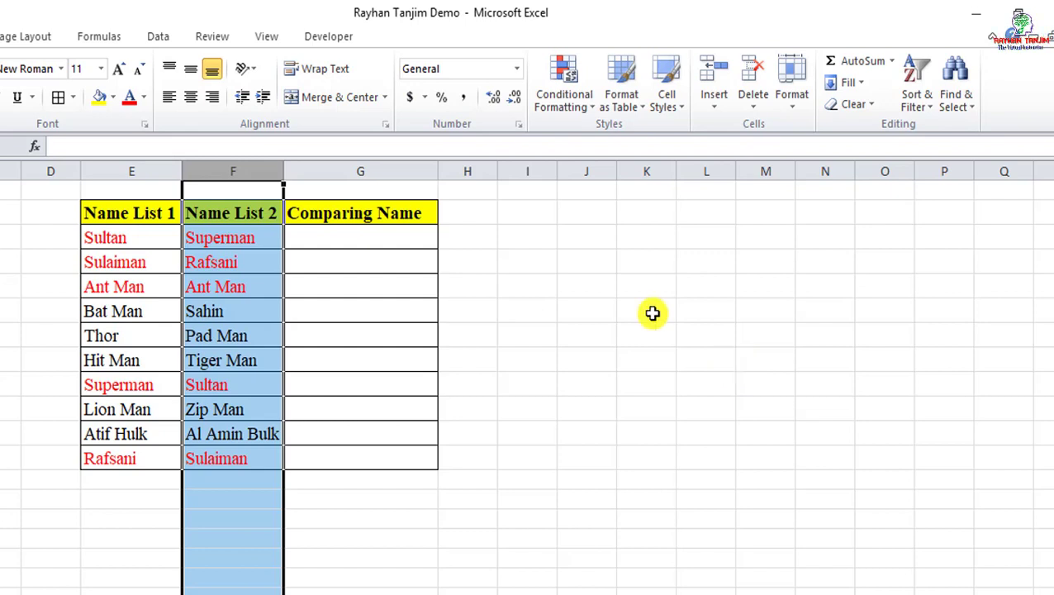
{"action": "left_click", "coordinate": [587, 285]}
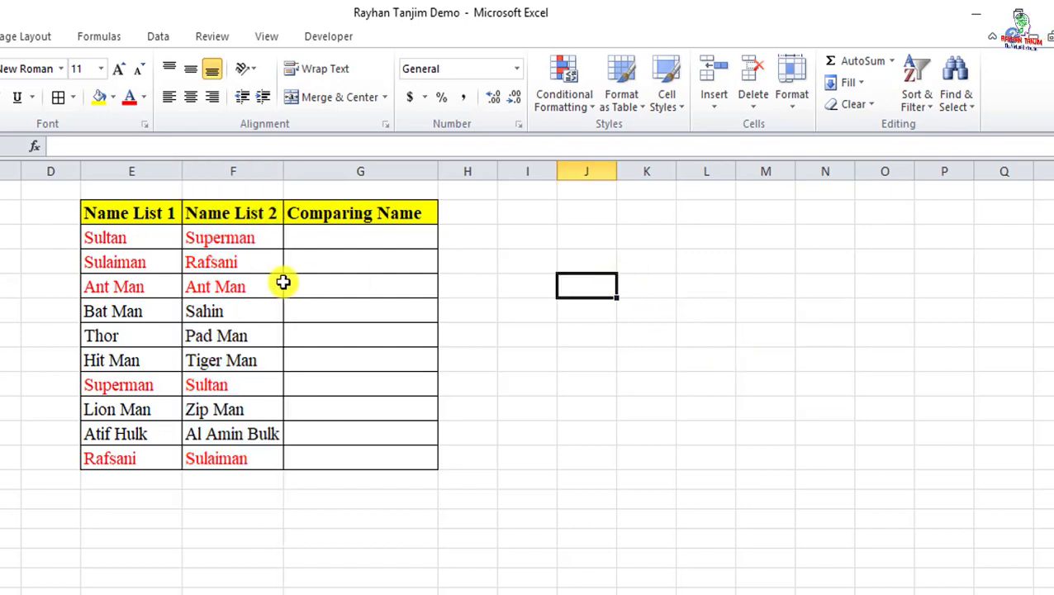
Point out names found in both lists: Sultan, Sulaiman, Ant Man, Superman and Rafsani.
{"action": "left_click", "coordinate": [131, 243]}
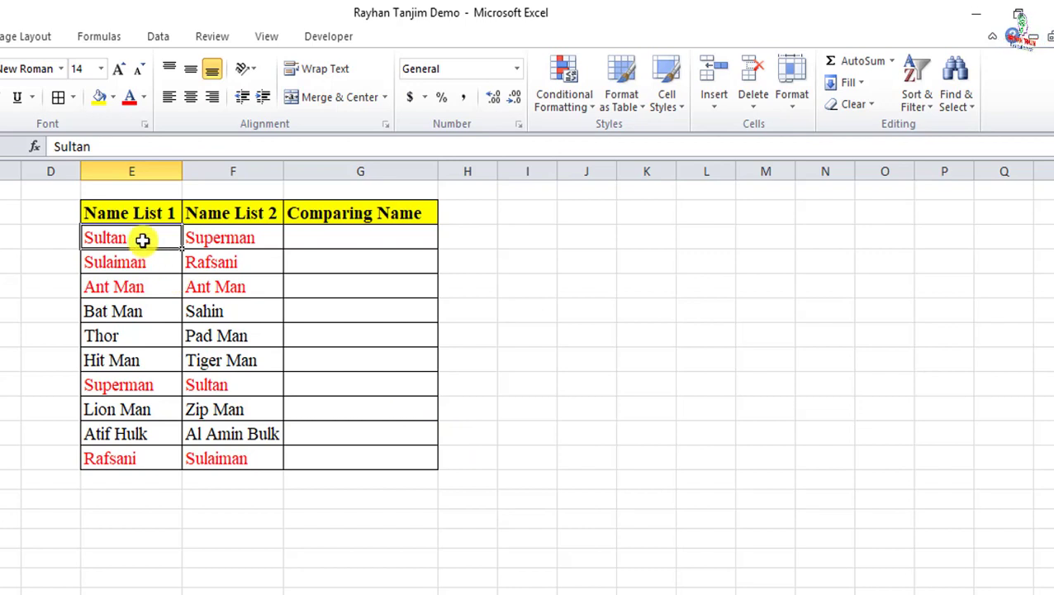
{"action": "left_click", "coordinate": [222, 392]}
{"action": "left_click", "coordinate": [131, 266]}
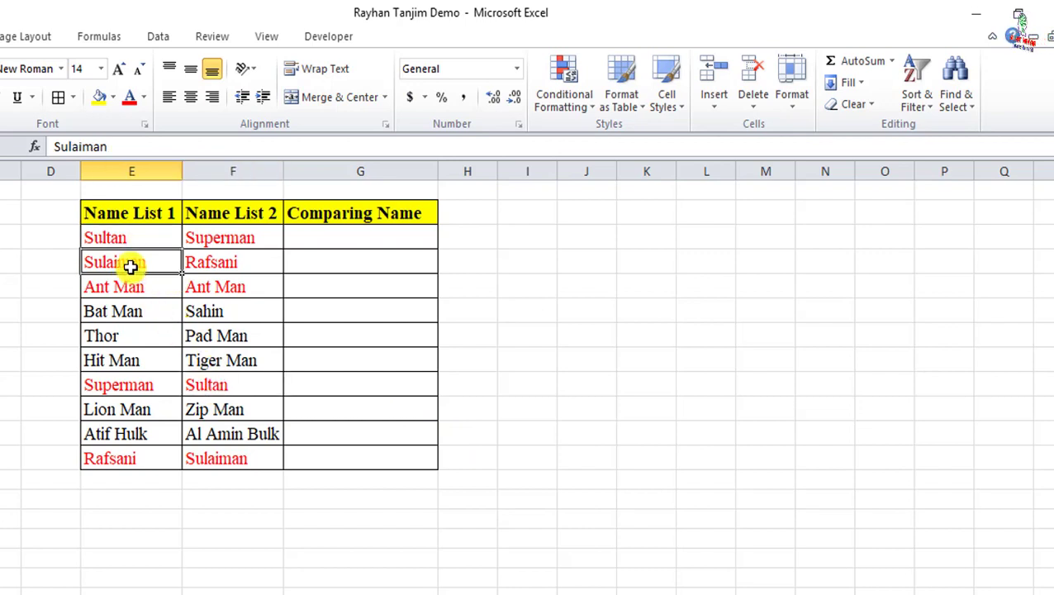
{"action": "left_click", "coordinate": [221, 460]}
{"action": "left_click", "coordinate": [141, 292]}
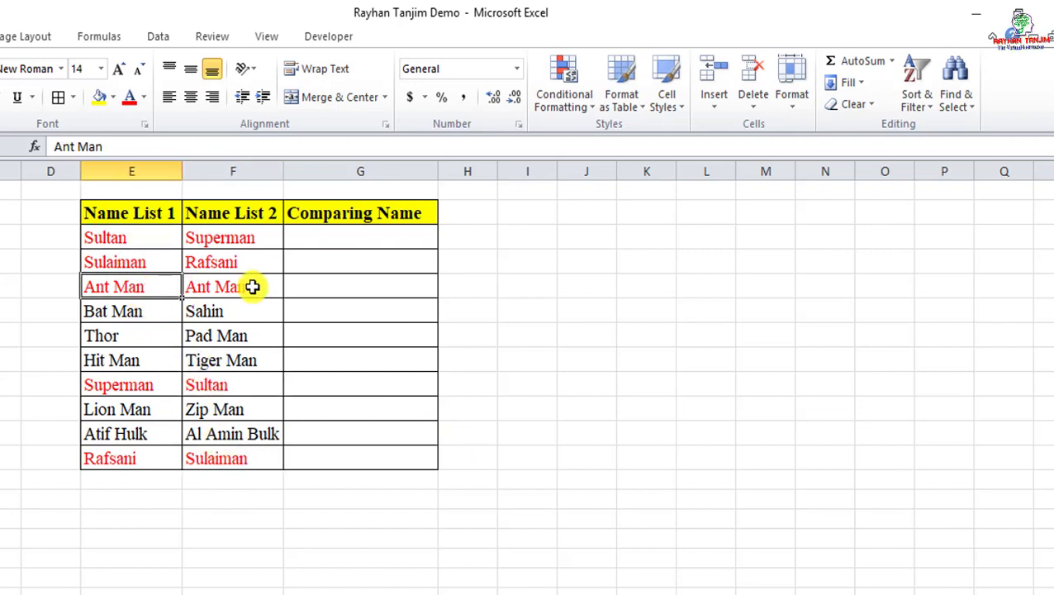
{"action": "left_click", "coordinate": [252, 287]}
{"action": "left_click", "coordinate": [238, 240]}
{"action": "left_click", "coordinate": [131, 390]}
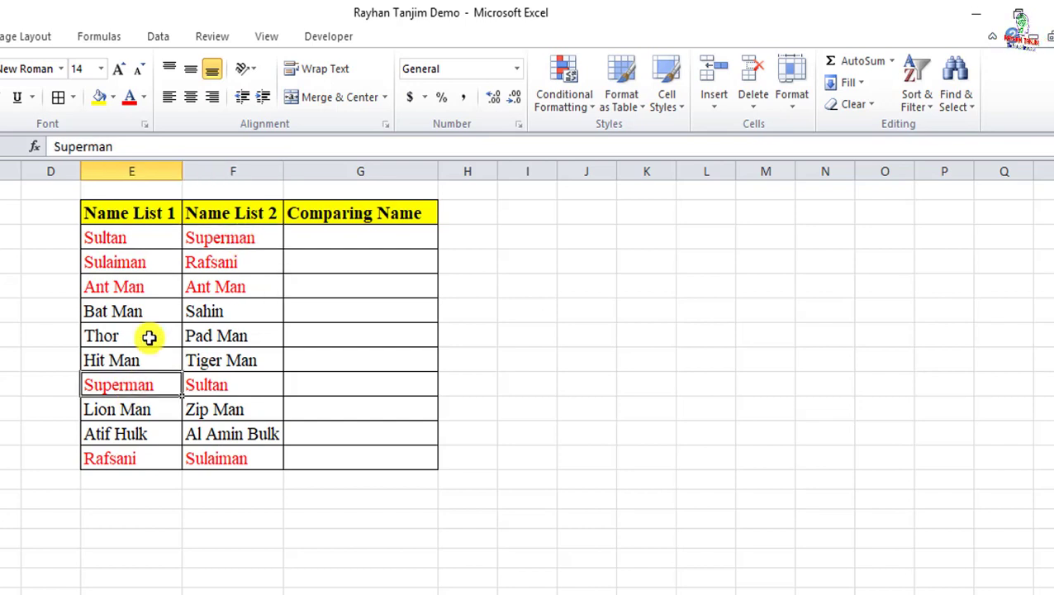
{"action": "left_click", "coordinate": [244, 262]}
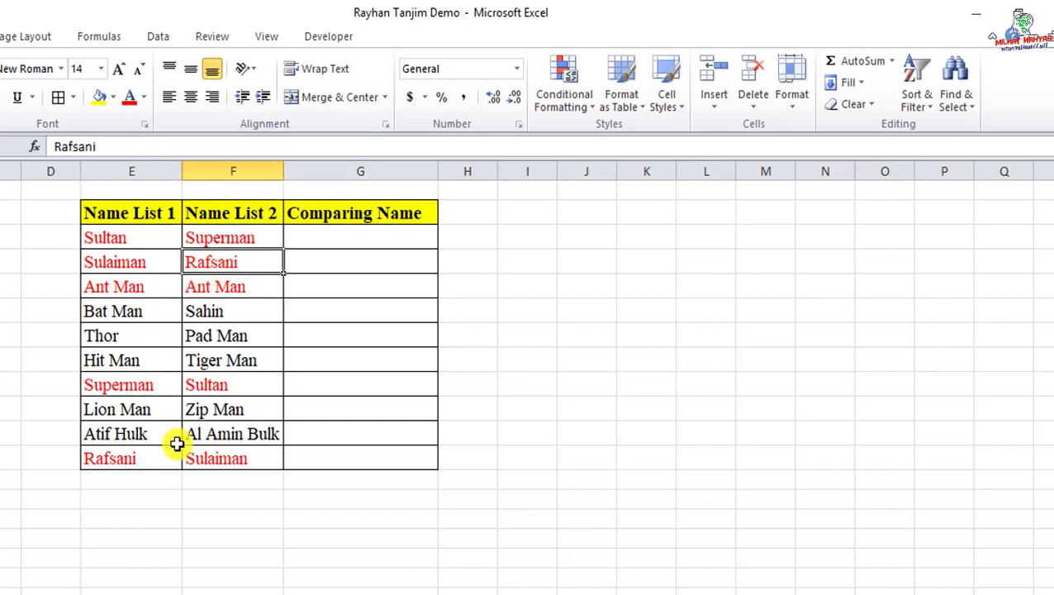
{"action": "left_click", "coordinate": [138, 459]}
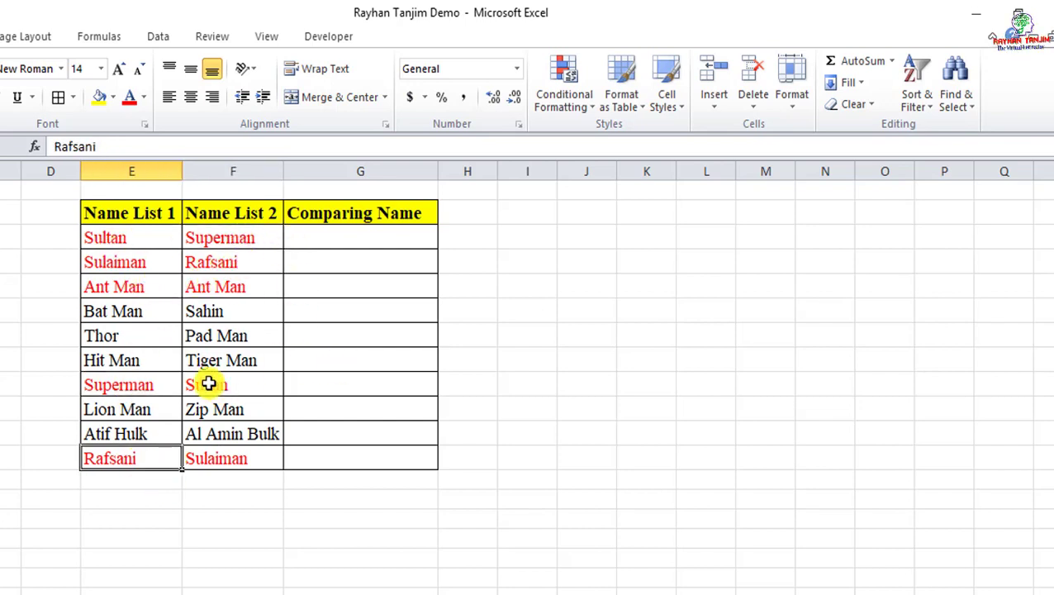
Mark the unmatched Sahin, Pad Man, Tiger Man and Zip Man, then begin editing G3.
{"action": "left_click_drag", "start_coordinate": [219, 312], "coordinate": [229, 349]}
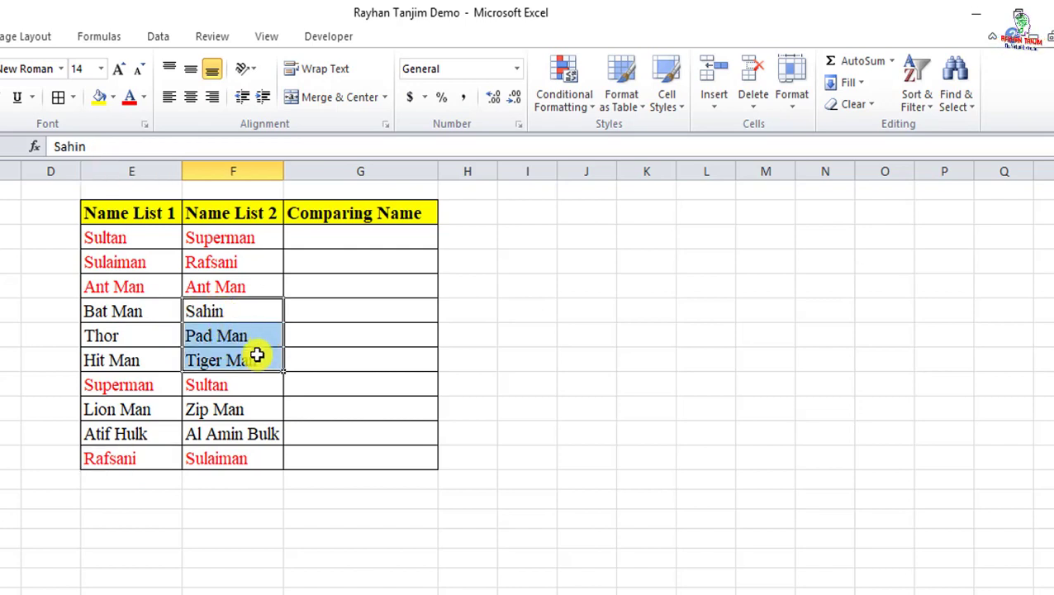
{"action": "left_click", "coordinate": [246, 413]}
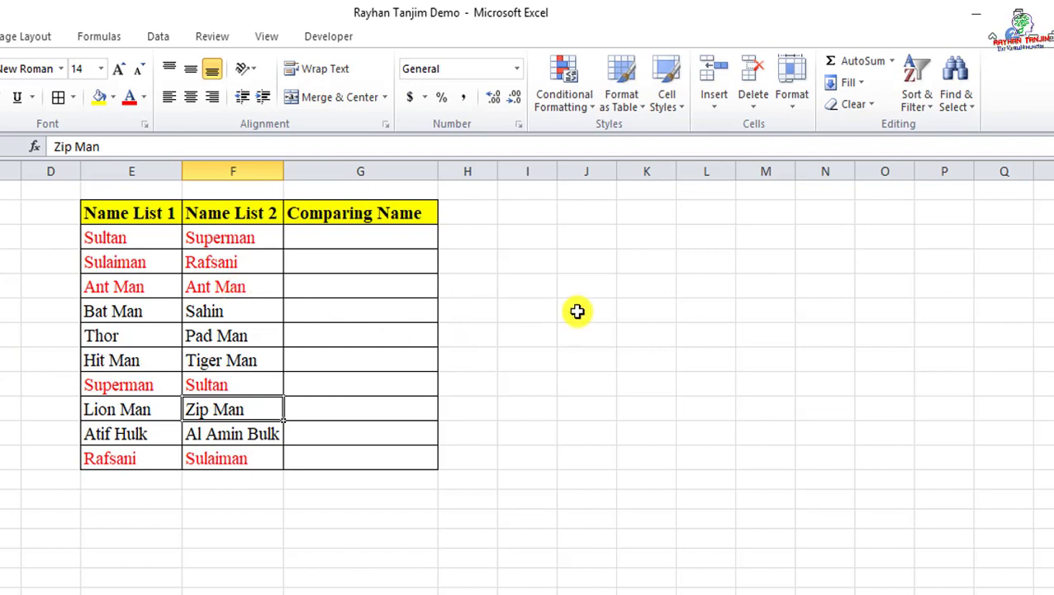
{"action": "double_click", "coordinate": [405, 239]}
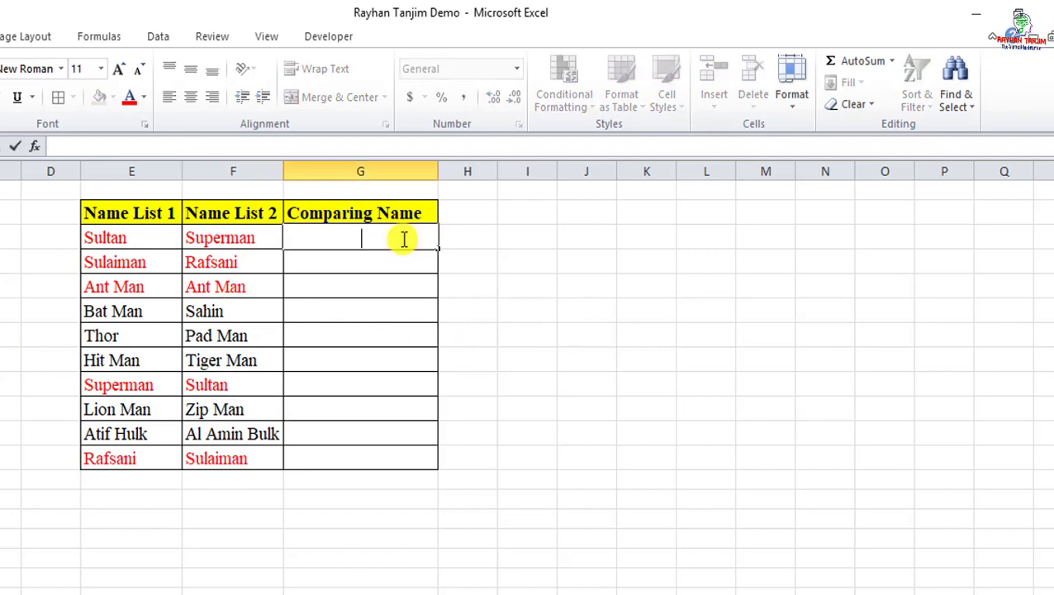
Enter =vlo in G3 and accept VLOOKUP from the autocomplete list.
{"action": "type", "text": "="}
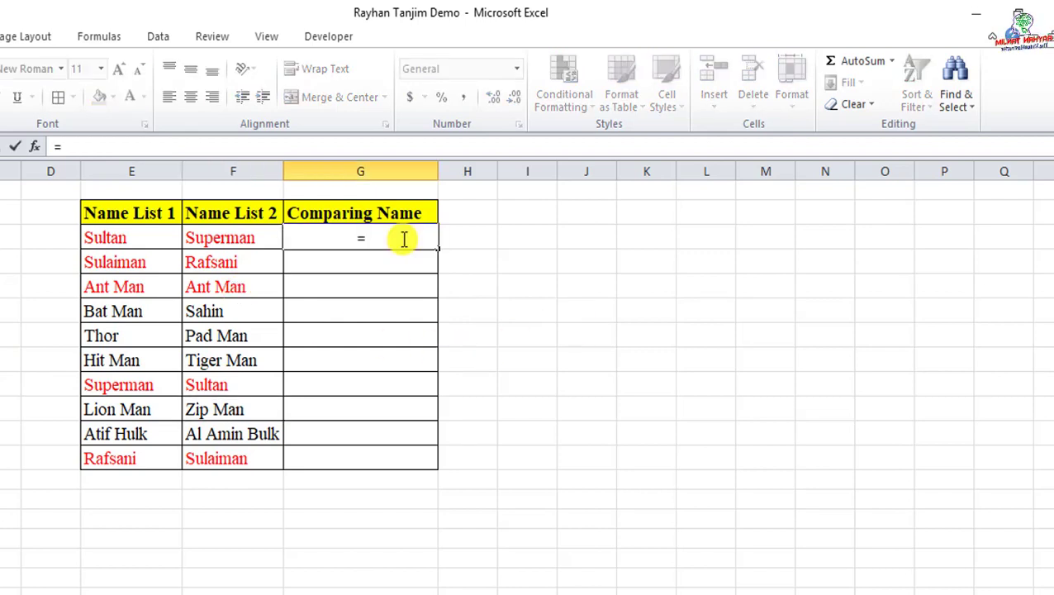
{"action": "type", "text": "vlo"}
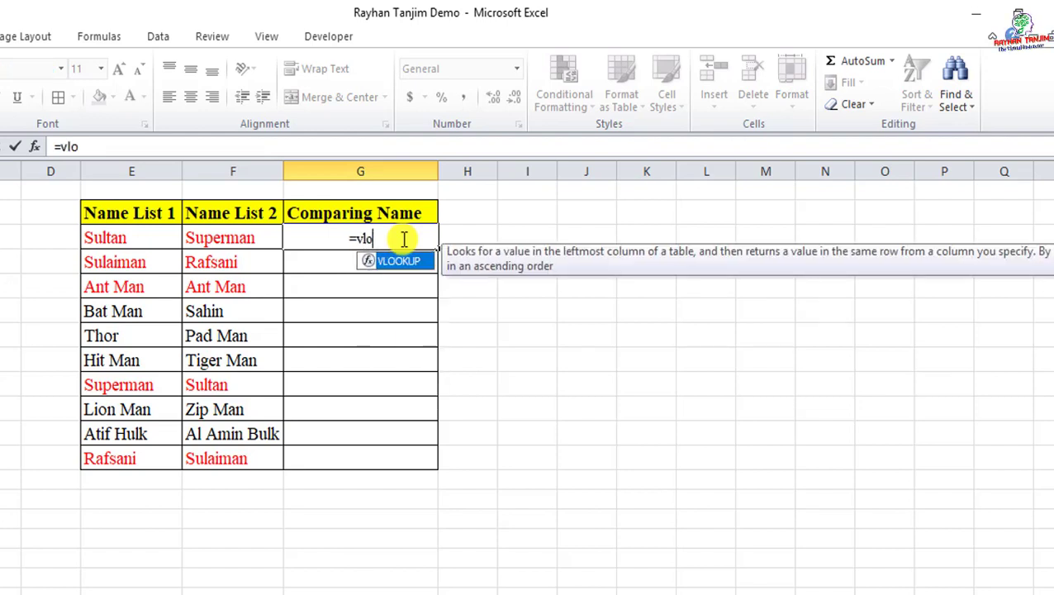
{"action": "key", "text": "Tab"}
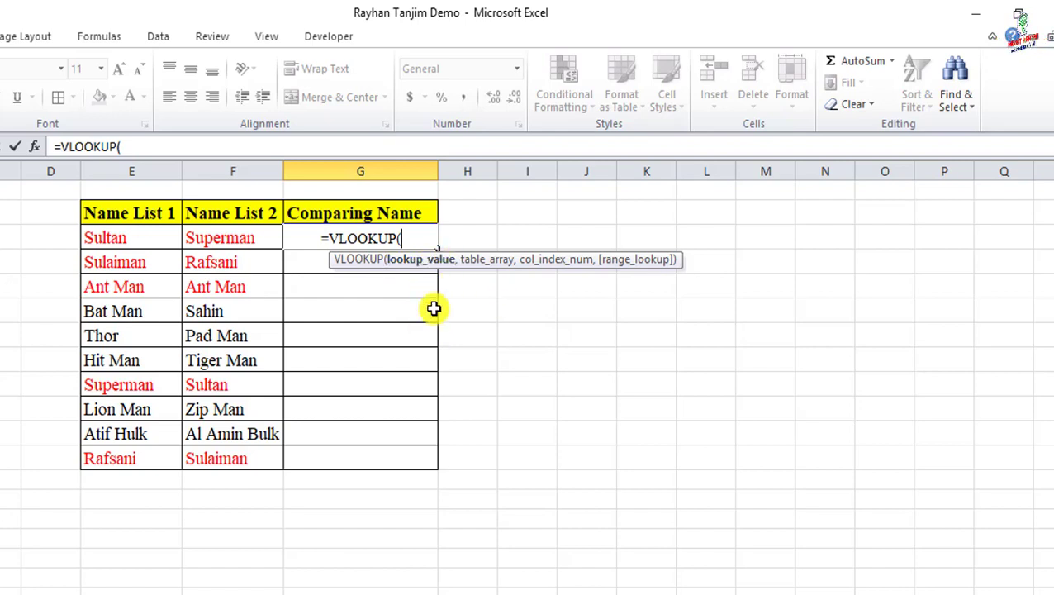
Complete G3 as =VLOOKUP(F3,$E$3:$E$12,1,0) and confirm it returns Superman.
{"action": "left_click", "coordinate": [229, 236]}
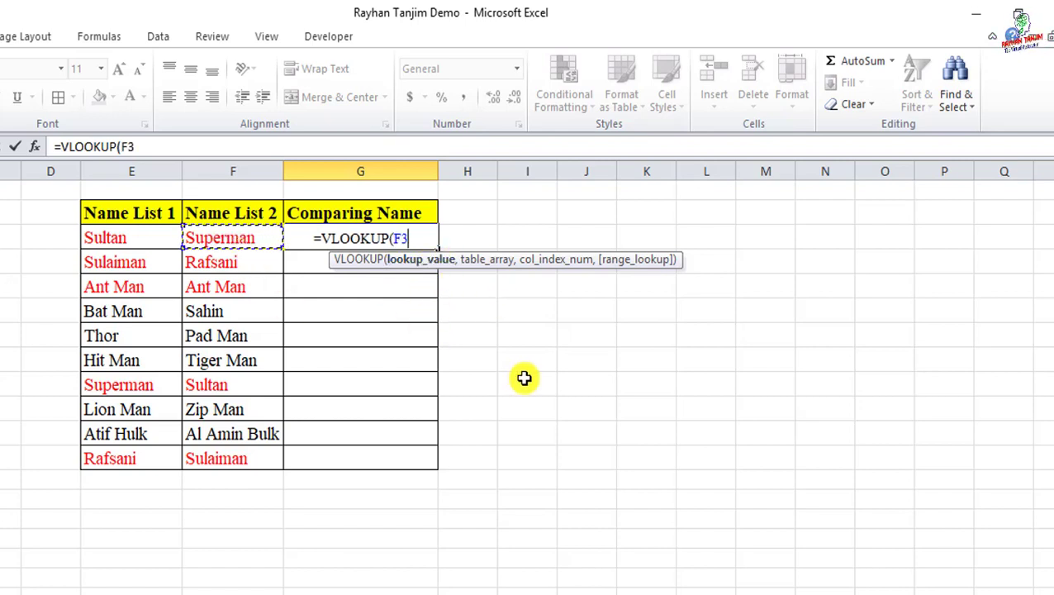
{"action": "type", "text": ","}
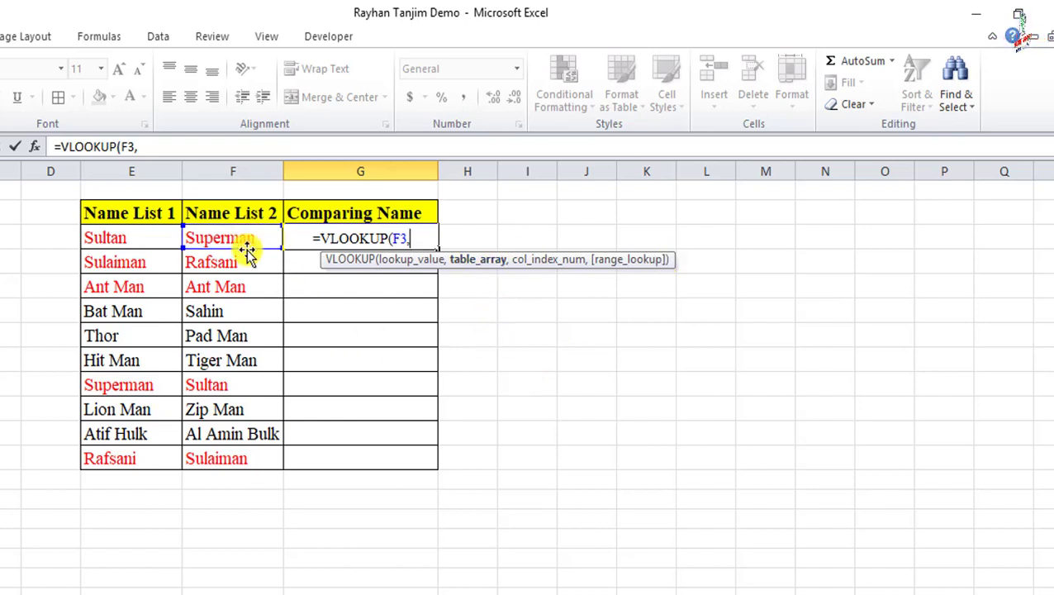
{"action": "left_click_drag", "start_coordinate": [136, 237], "coordinate": [136, 463]}
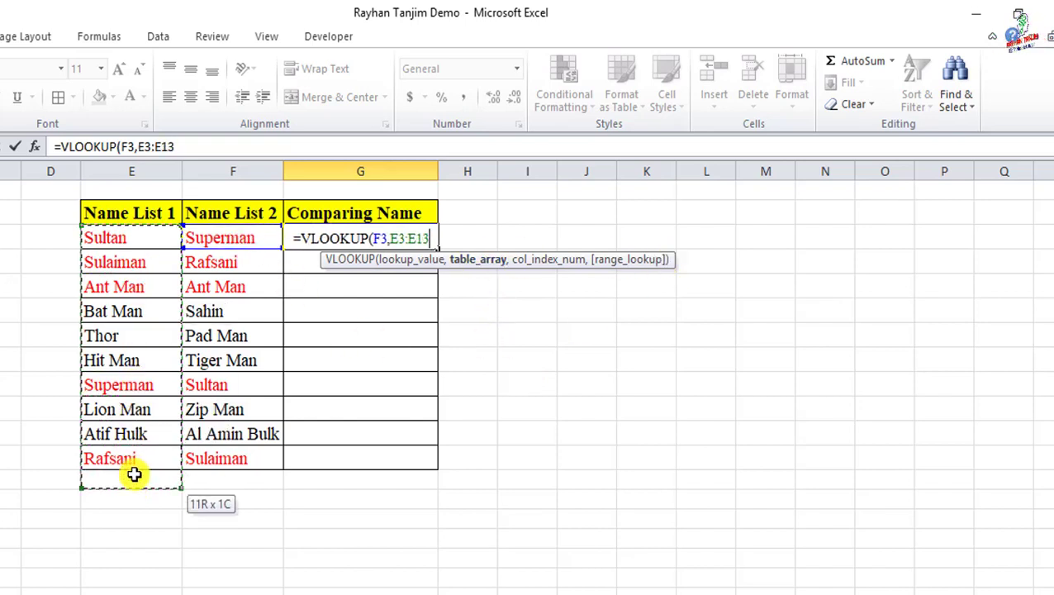
{"action": "key", "text": "F4"}
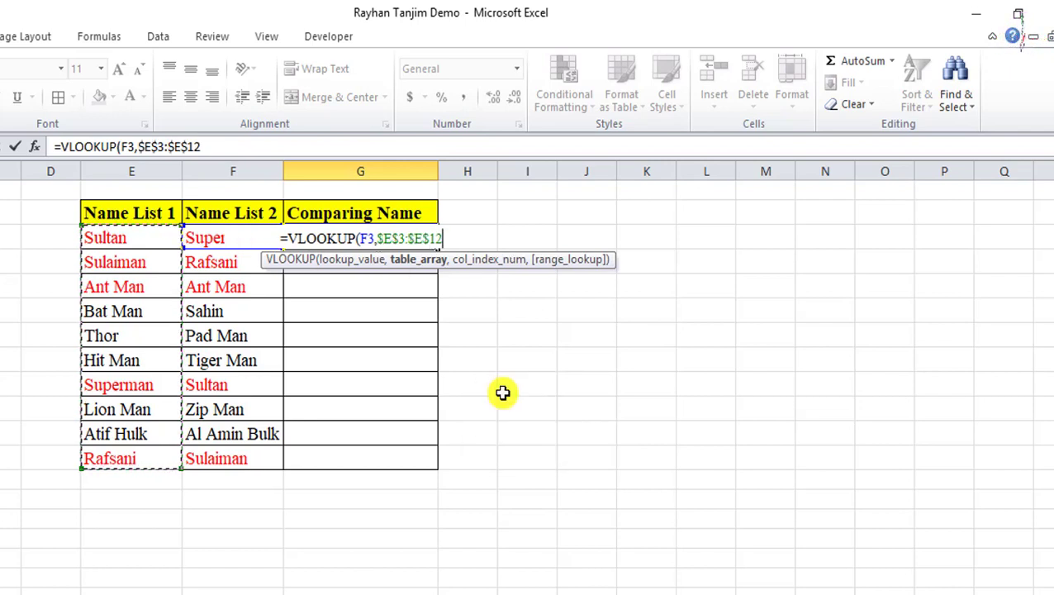
{"action": "type", "text": ","}
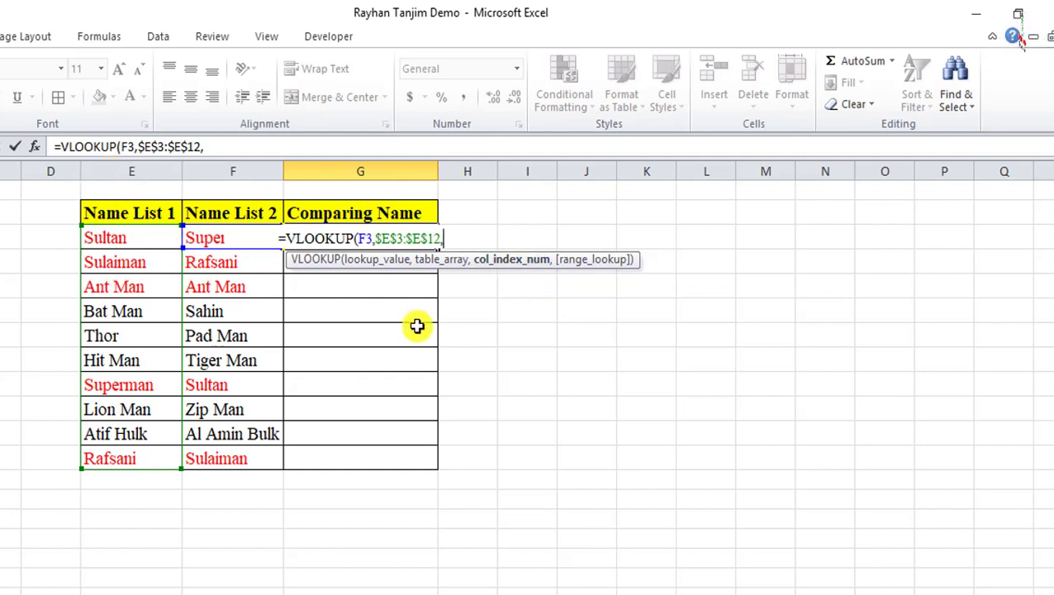
{"action": "type", "text": "1"}
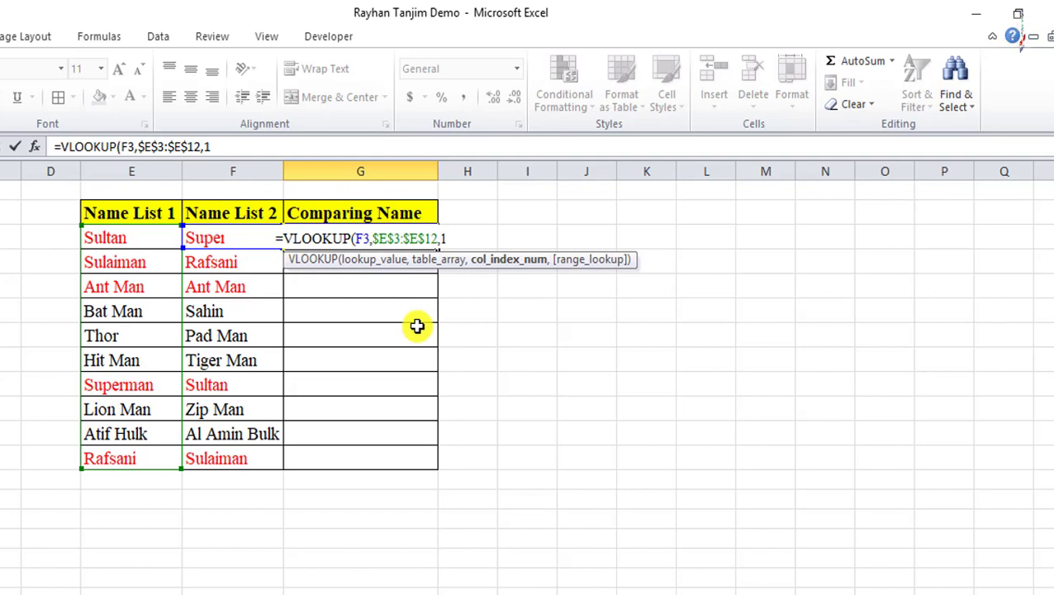
{"action": "type", "text": ",0"}
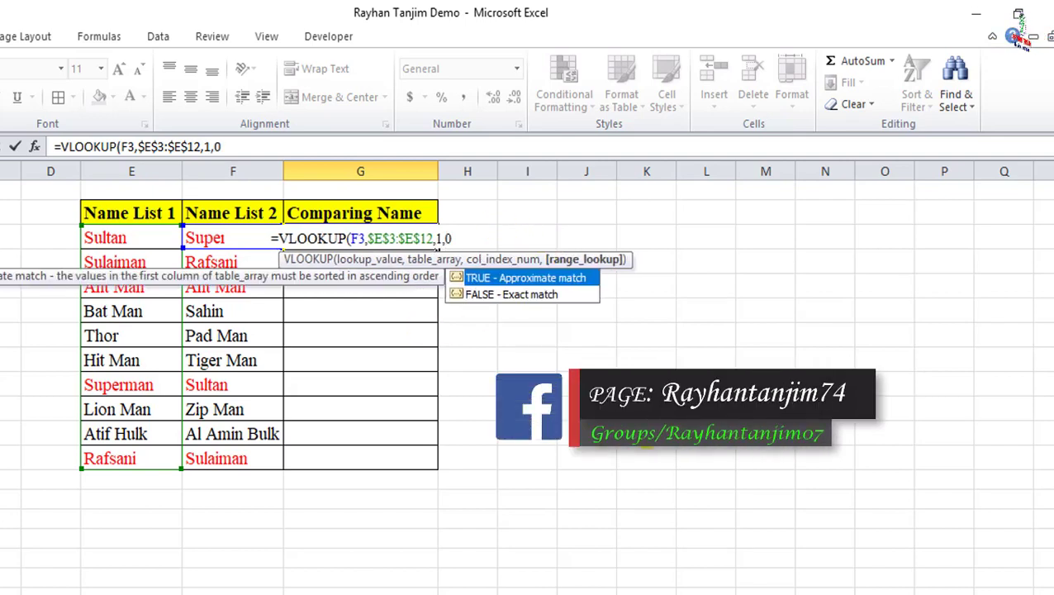
{"action": "type", "text": ")"}
{"action": "key", "text": "Return"}
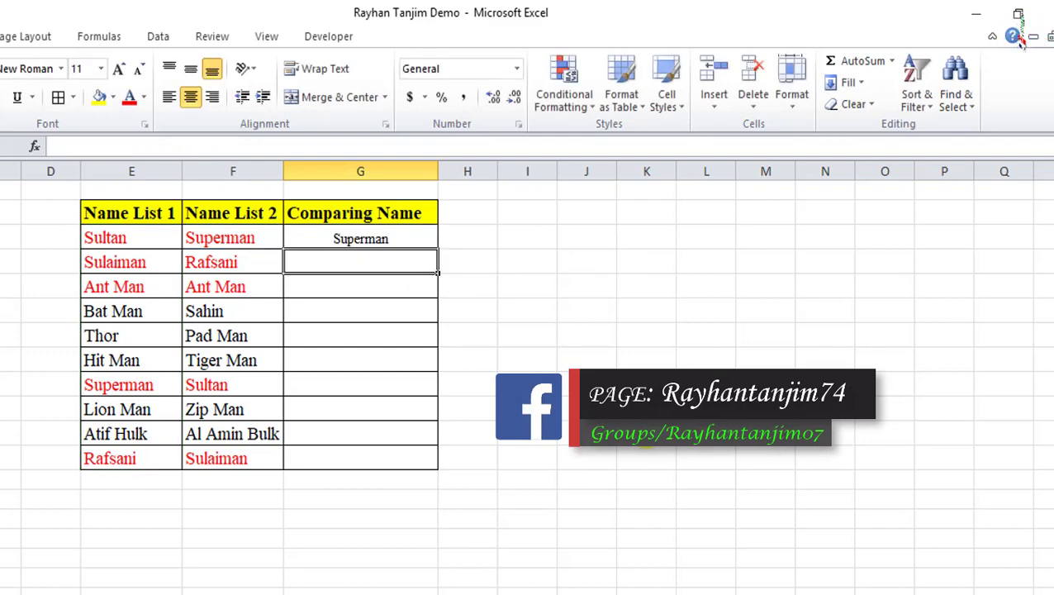
{"action": "left_click", "coordinate": [397, 240]}
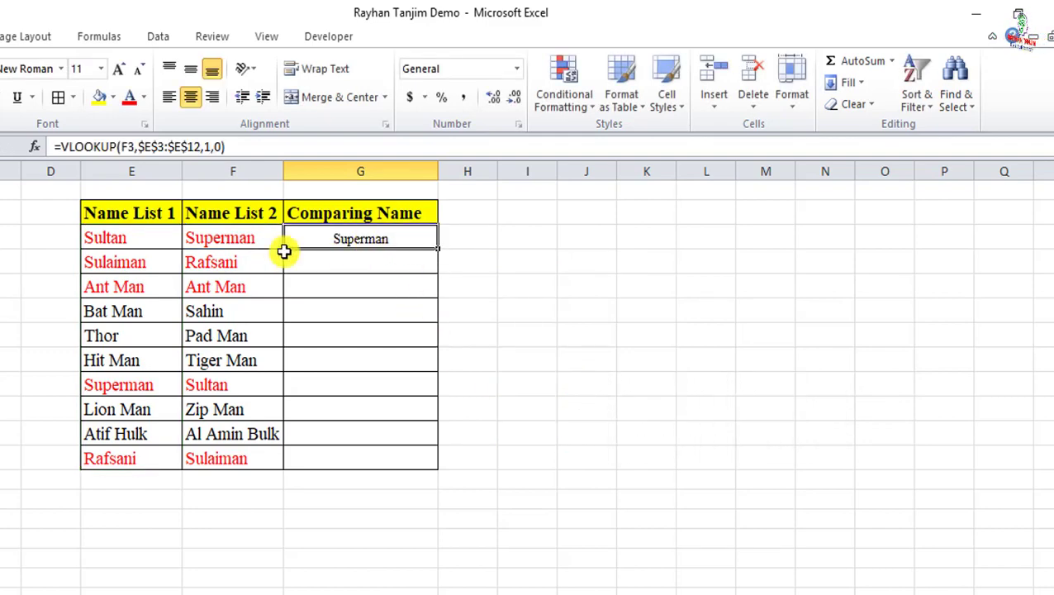
{"action": "left_click", "coordinate": [233, 238]}
Fill G3's VLOOKUP down to G12 and check the Rafsani, Ant Man, Sultan and Sulaiman results.
{"action": "left_click", "coordinate": [94, 383]}
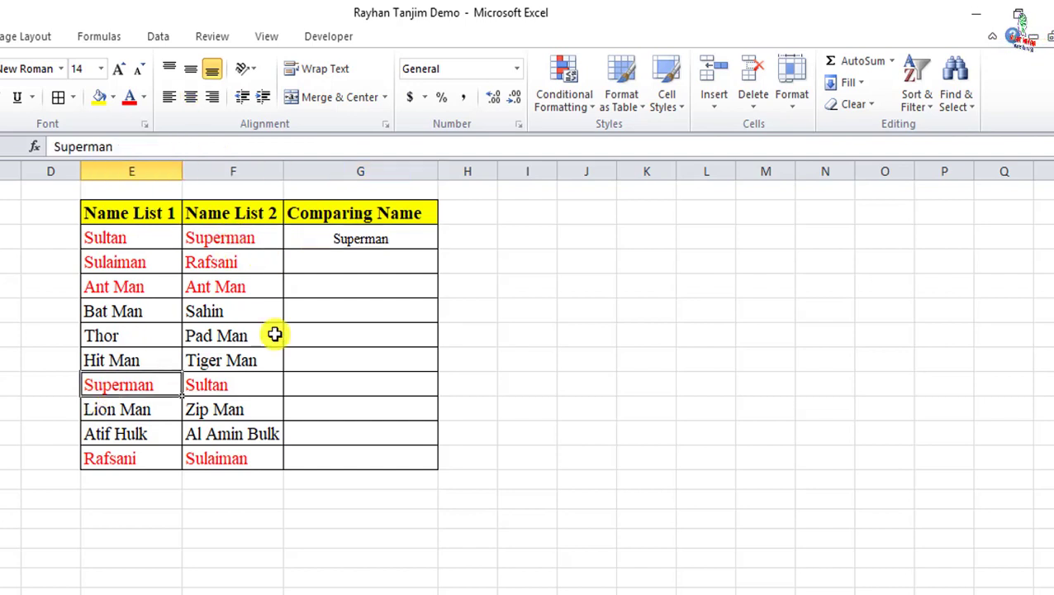
{"action": "left_click", "coordinate": [418, 236]}
{"action": "left_click_drag", "start_coordinate": [438, 246], "coordinate": [423, 465]}
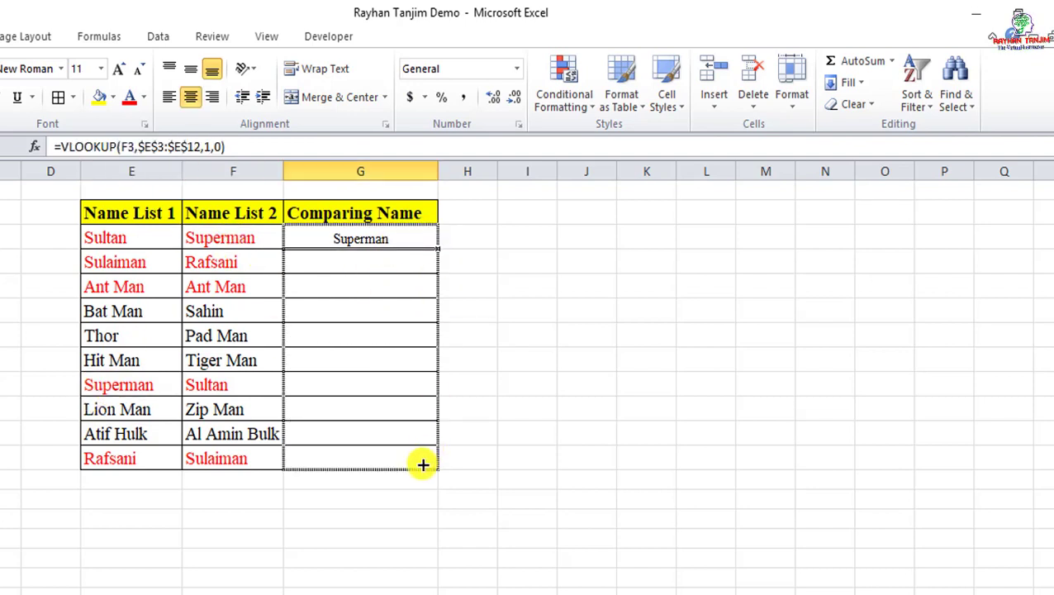
{"action": "left_click", "coordinate": [393, 265]}
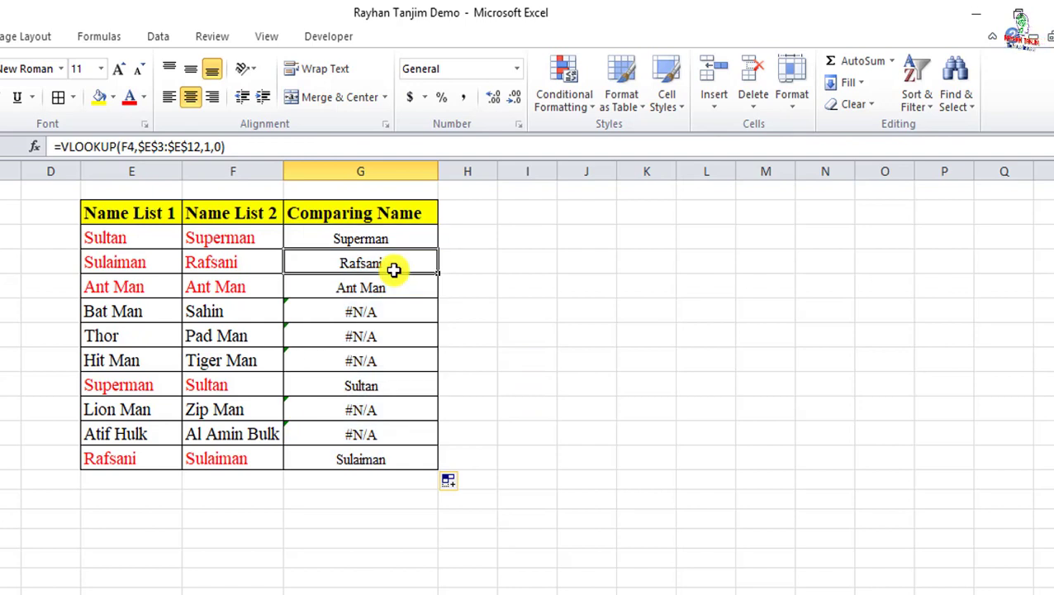
{"action": "left_click", "coordinate": [387, 290]}
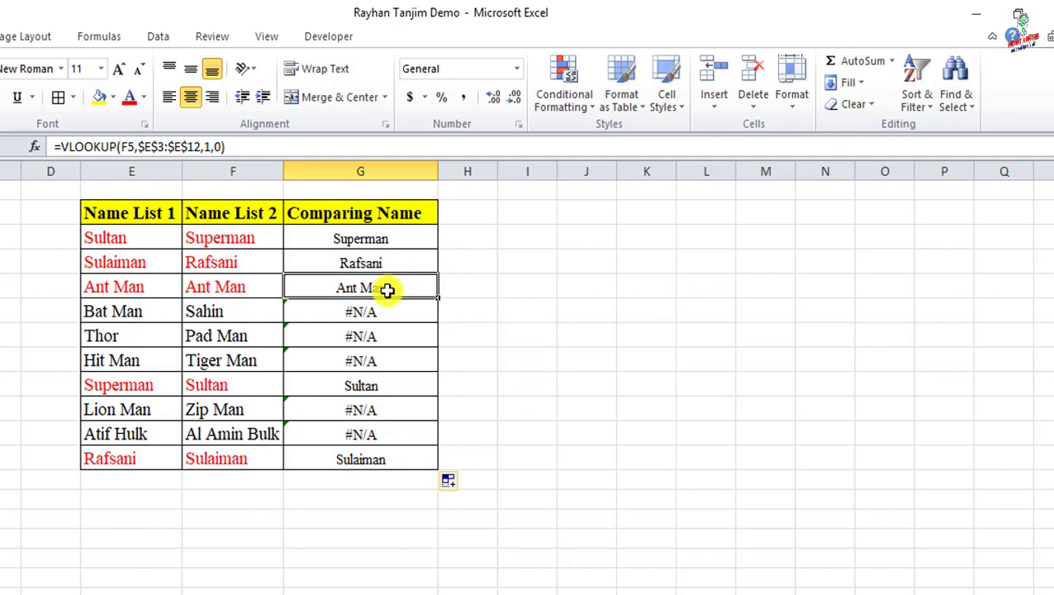
{"action": "left_click", "coordinate": [388, 386]}
{"action": "left_click", "coordinate": [384, 459]}
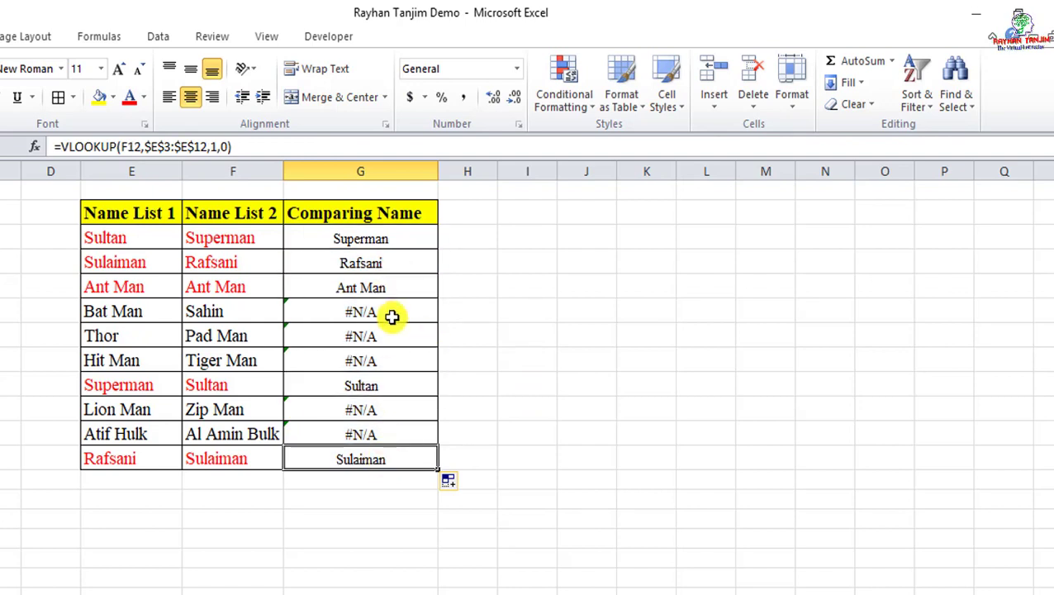
{"action": "left_click", "coordinate": [117, 237]}
{"action": "left_click", "coordinate": [233, 238]}
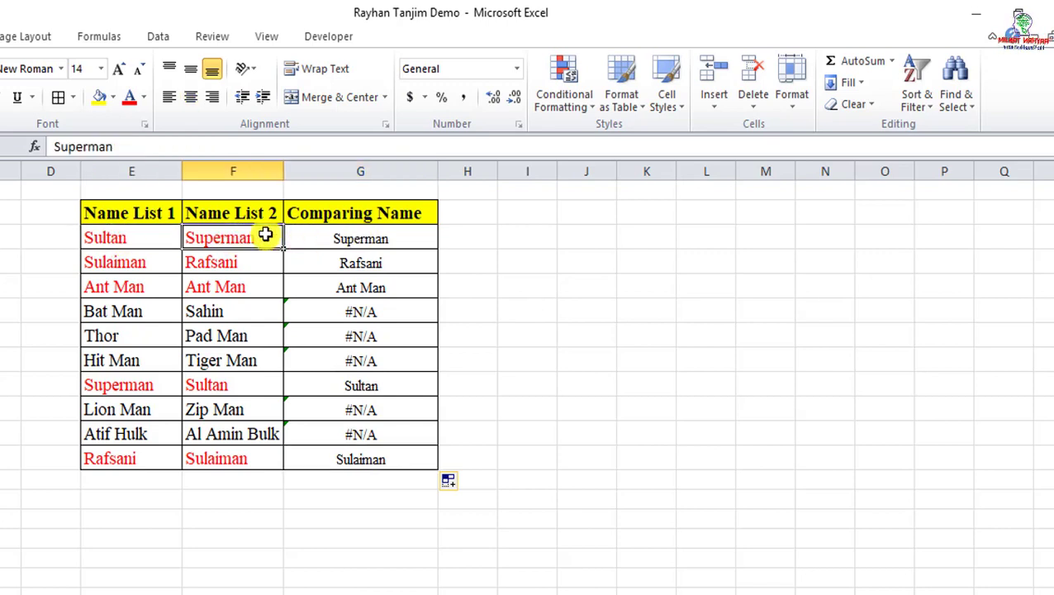
{"action": "left_click", "coordinate": [141, 261]}
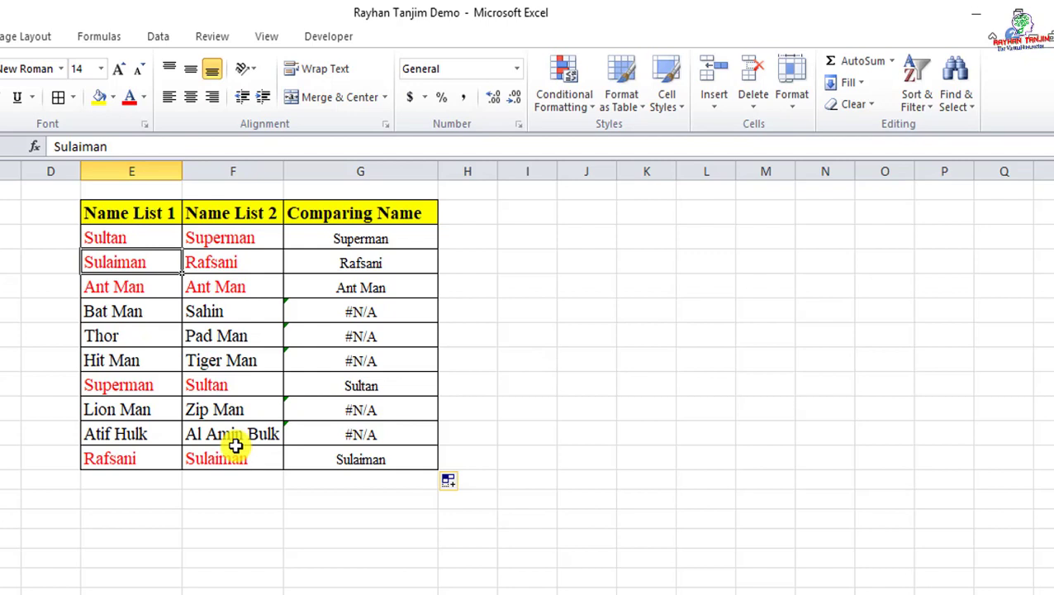
{"action": "left_click", "coordinate": [100, 317]}
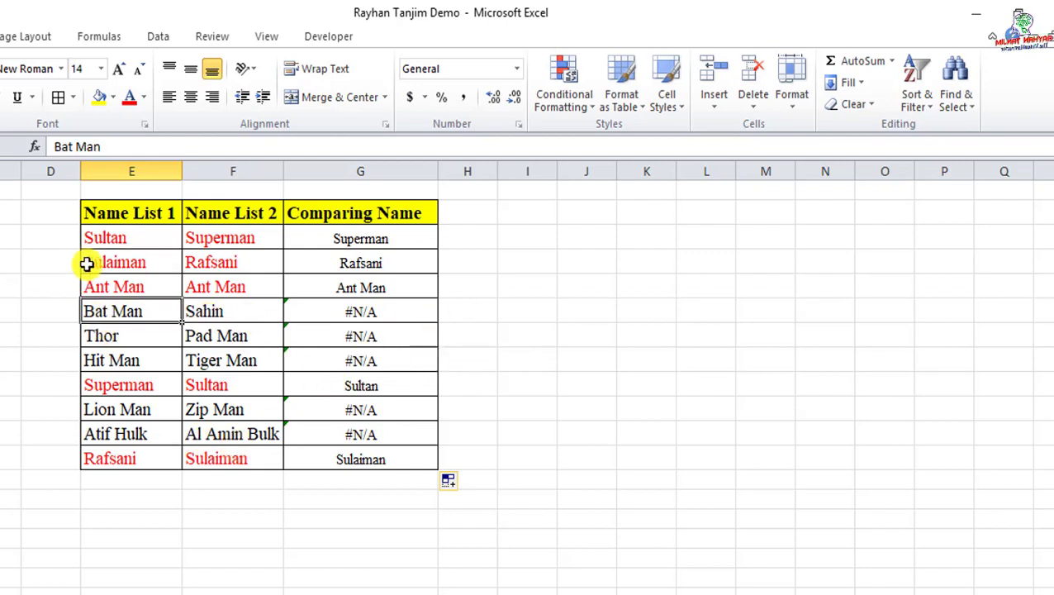
{"action": "left_click_drag", "start_coordinate": [111, 238], "coordinate": [209, 238]}
{"action": "left_click", "coordinate": [382, 243]}
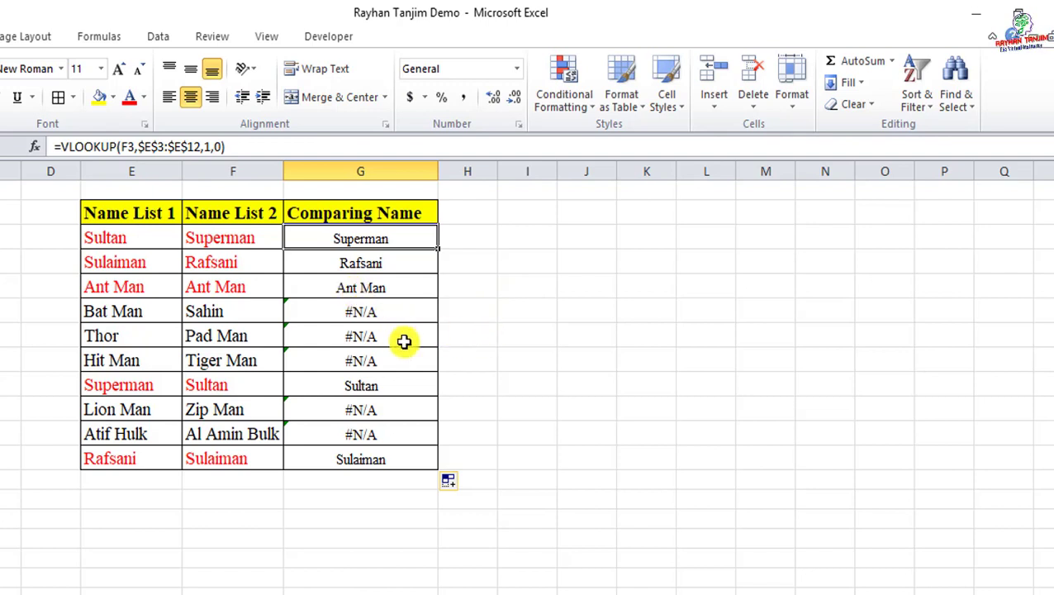
{"action": "left_click", "coordinate": [387, 318]}
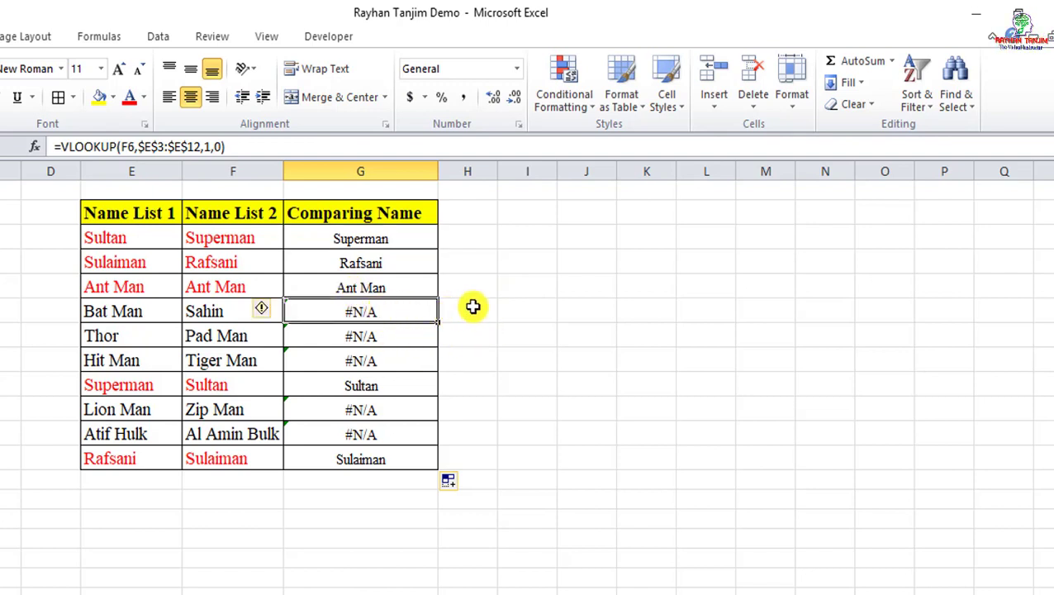
{"action": "left_click", "coordinate": [403, 239]}
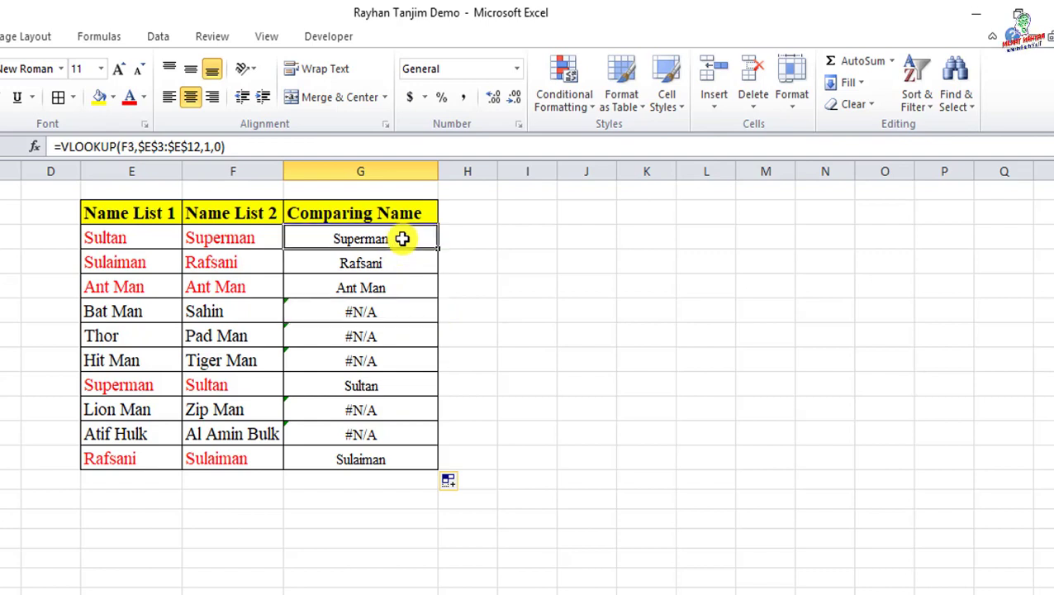
Change G3 to =IFERROR(VLOOKUP(F3,$E$3:$E$12,1,0),"Unique Value").
{"action": "double_click", "coordinate": [402, 239]}
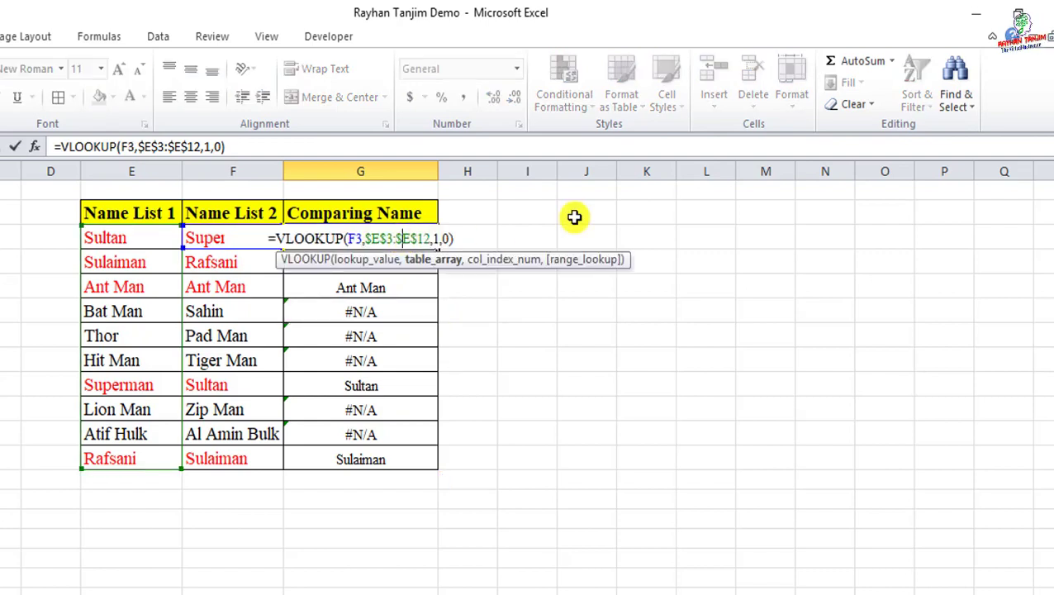
{"action": "left_click", "coordinate": [280, 238]}
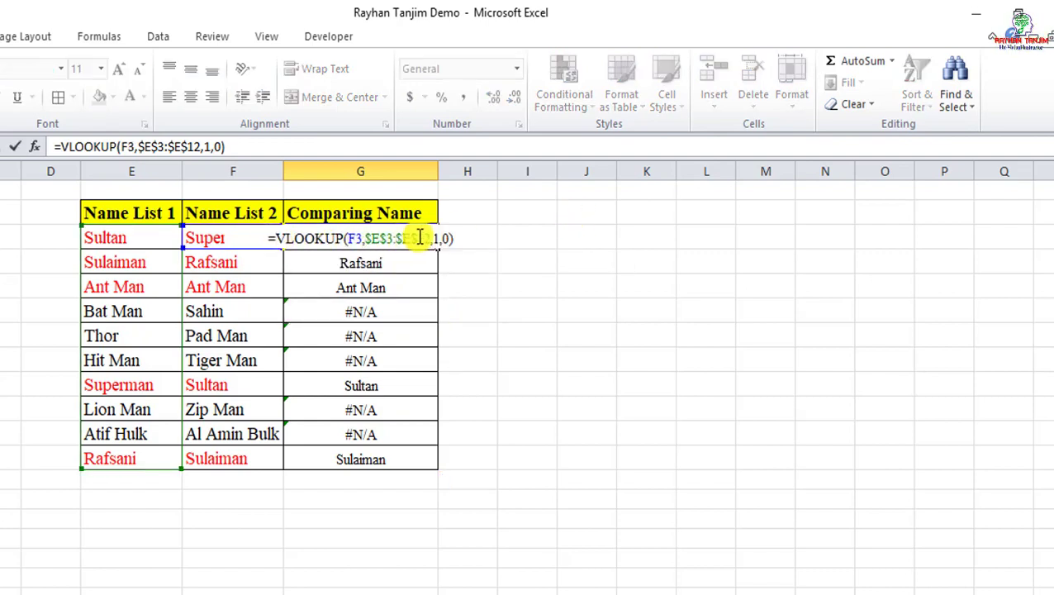
{"action": "type", "text": "if"}
{"action": "key", "text": "Down"}
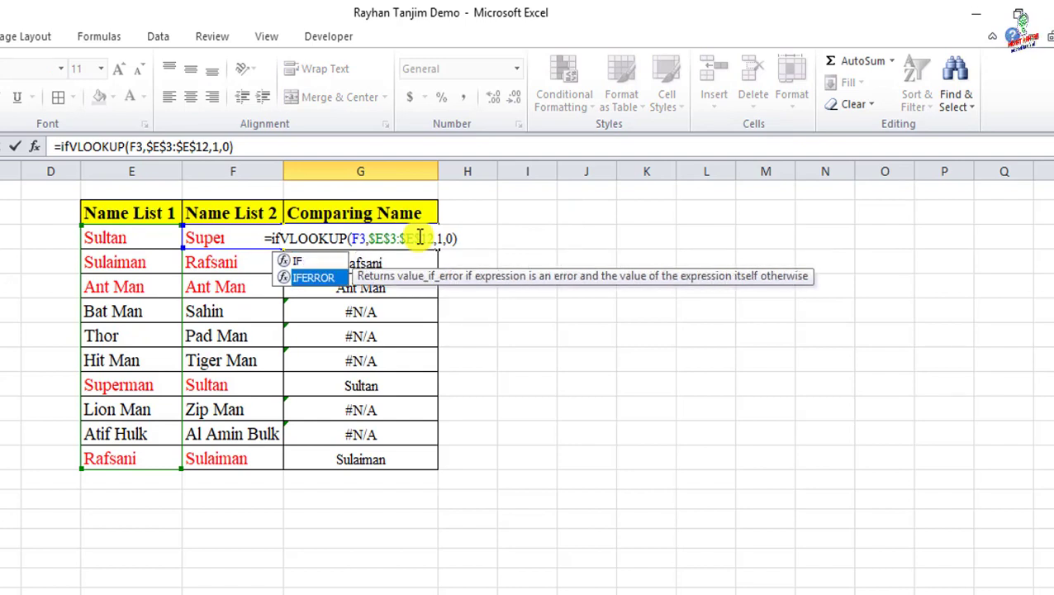
{"action": "key", "text": "Tab"}
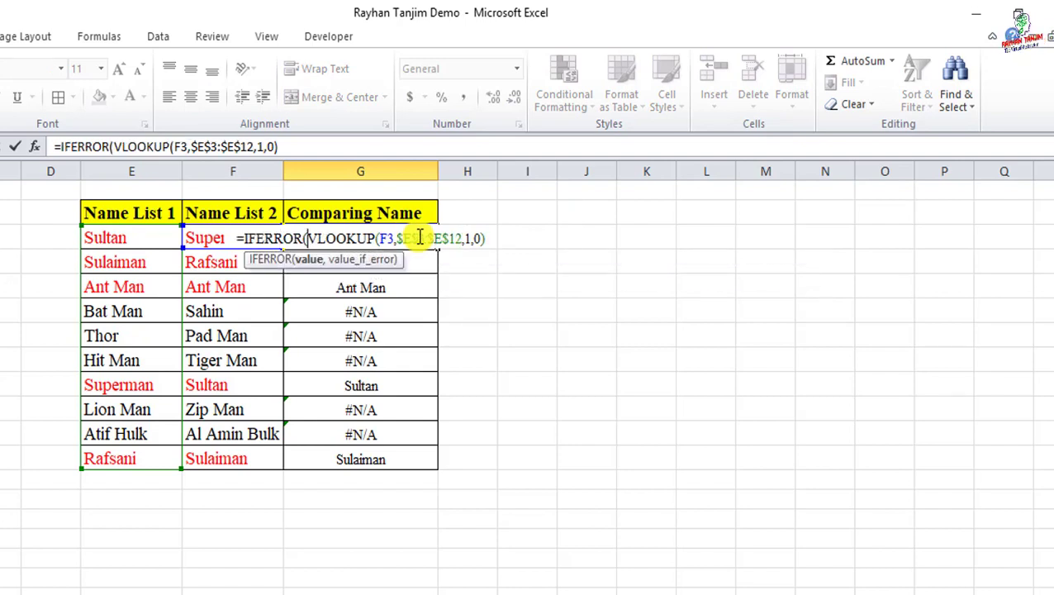
{"action": "key", "text": "Right"}
{"action": "key", "text": "Right"}
{"action": "key", "text": "Right"}
{"action": "key", "text": "Right"}
{"action": "key", "text": "Right"}
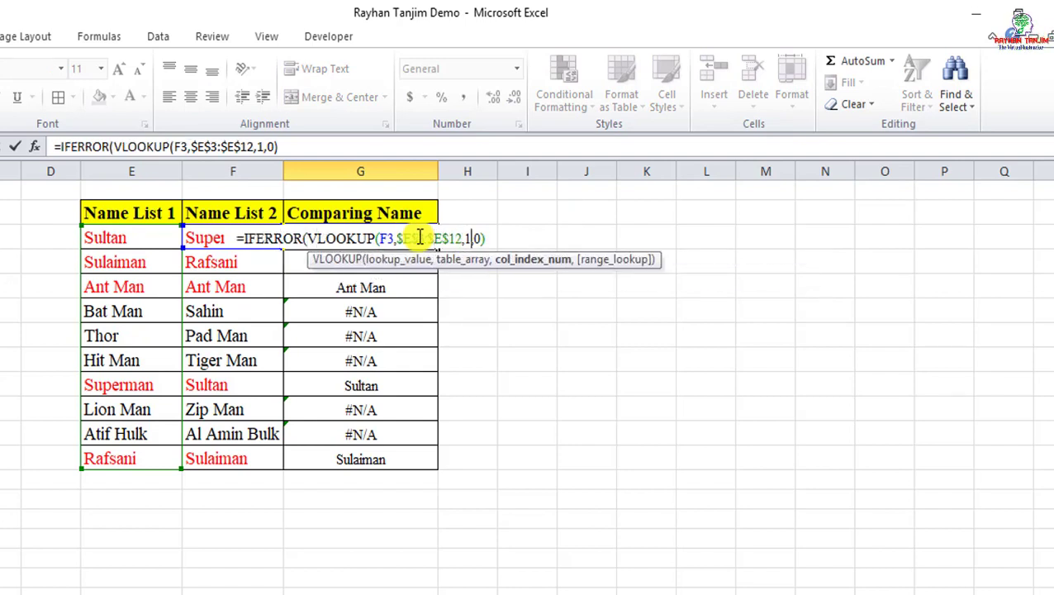
{"action": "key", "text": "Right"}
{"action": "key", "text": "Right"}
{"action": "key", "text": "Right"}
{"action": "key", "text": "Right"}
{"action": "key", "text": "Right"}
{"action": "type", "text": ","}
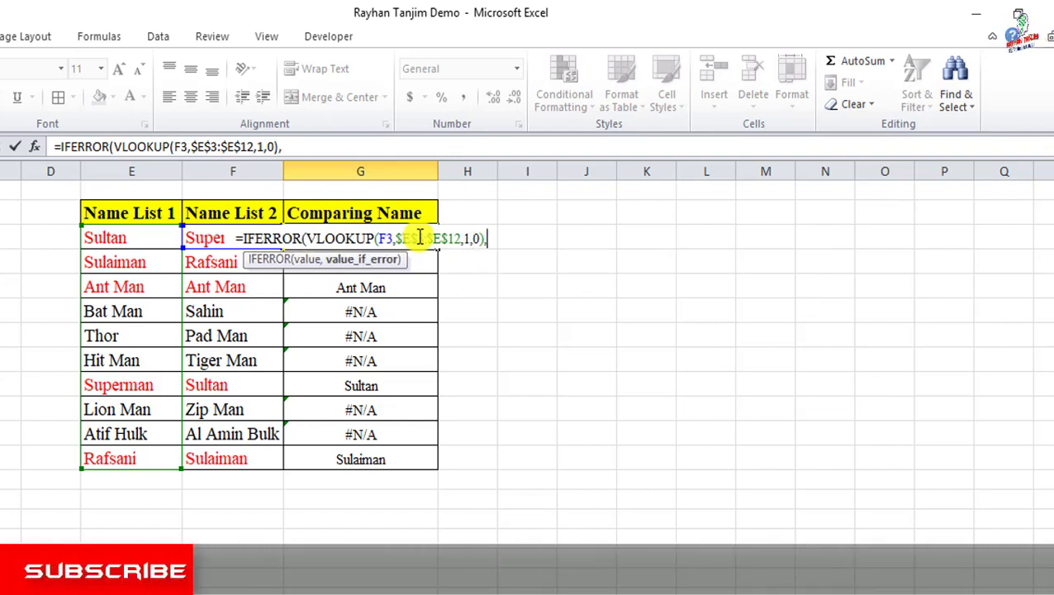
{"action": "type", "text": "\""}
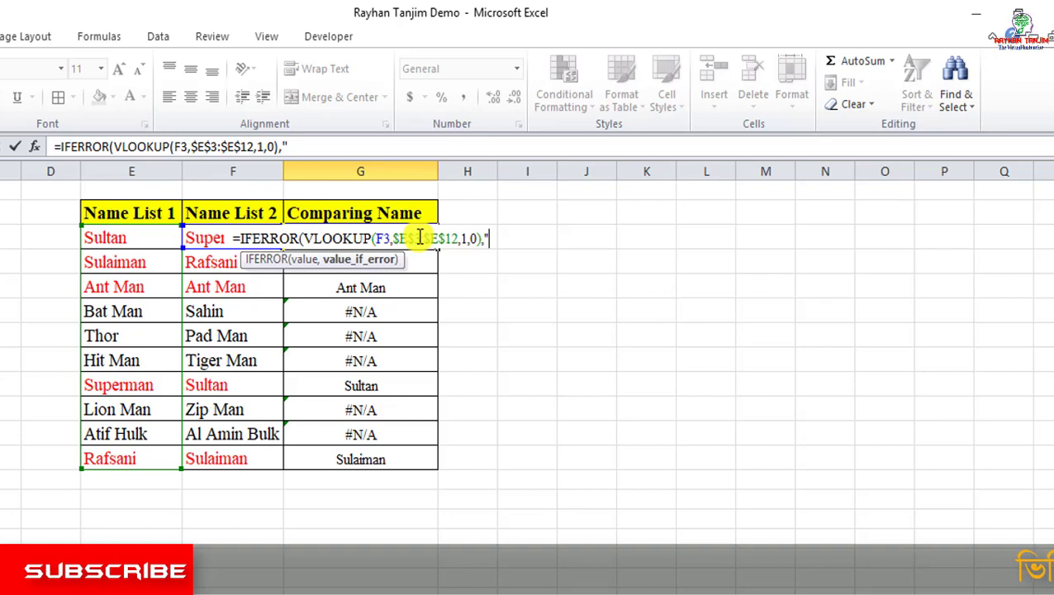
{"action": "type", "text": "Uni"}
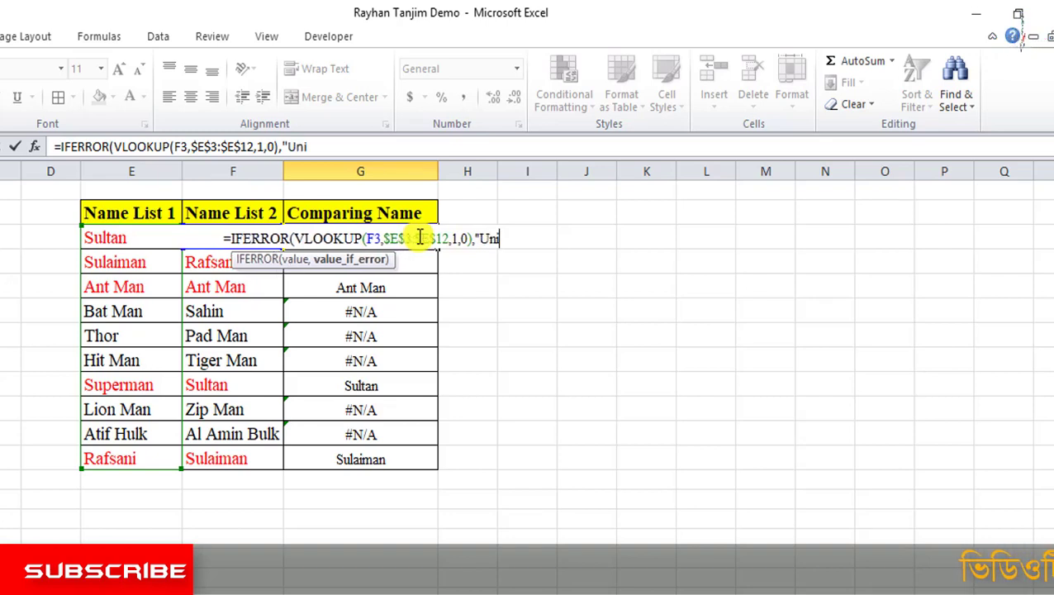
{"action": "type", "text": "que Value"}
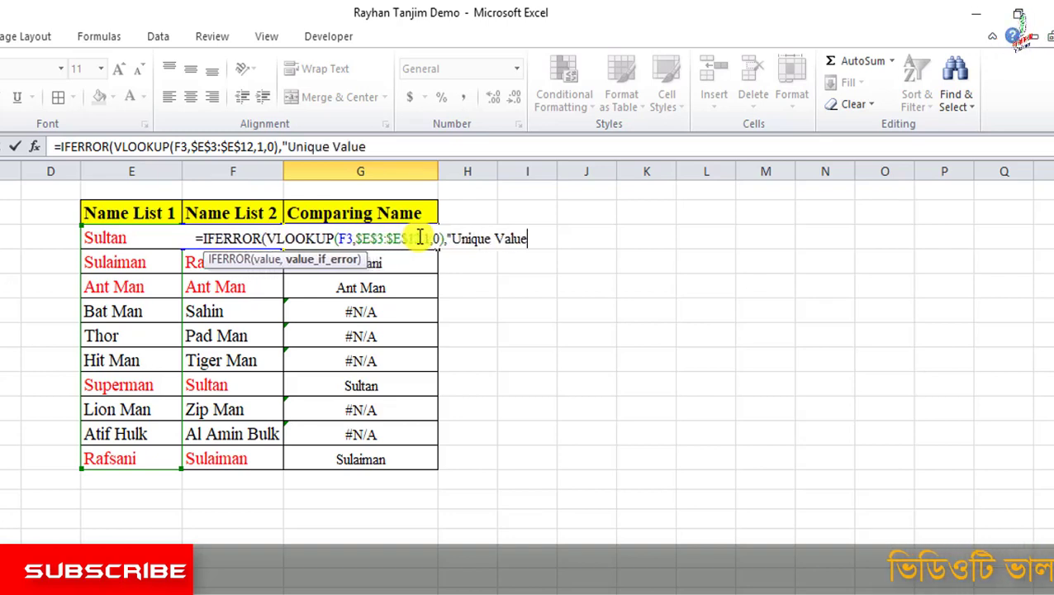
{"action": "type", "text": "\""}
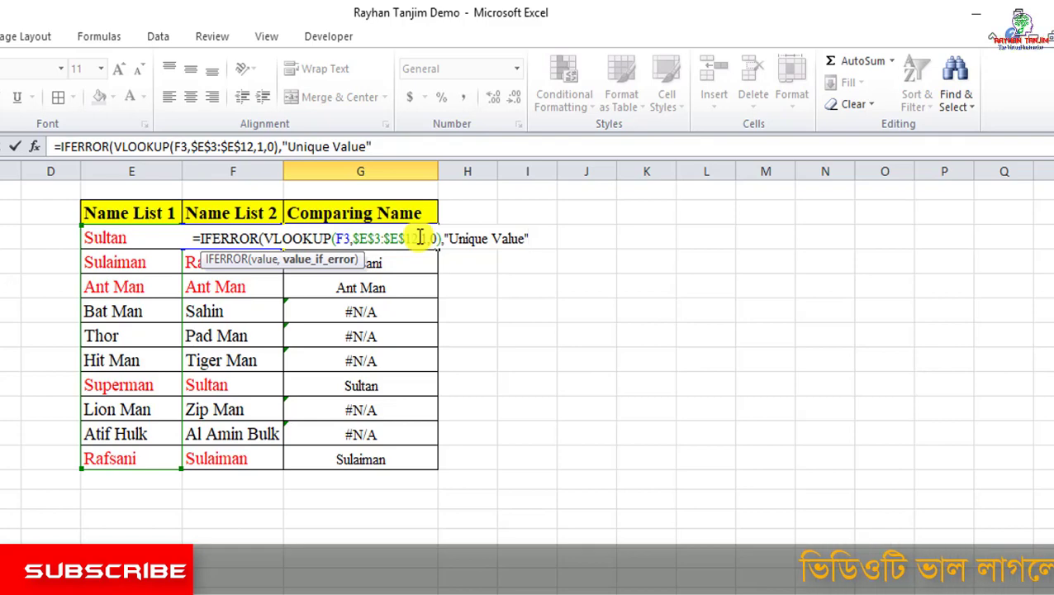
{"action": "type", "text": ")"}
{"action": "key", "text": "Return"}
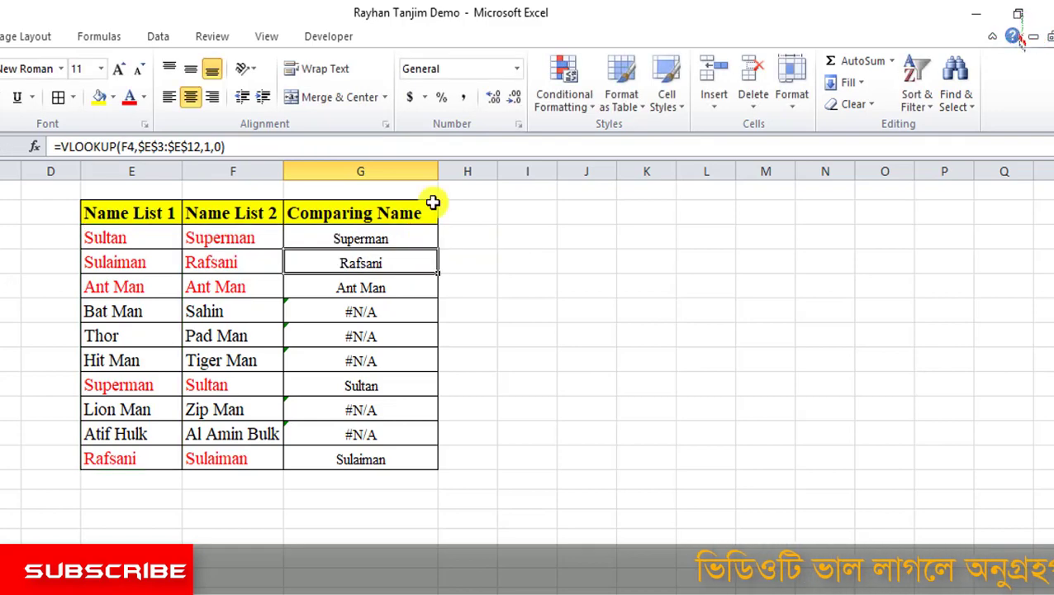
Copy G3's IFERROR formula down to G12 and check the formulas in G3 to G5.
{"action": "left_click", "coordinate": [405, 238]}
{"action": "double_click", "coordinate": [438, 250]}
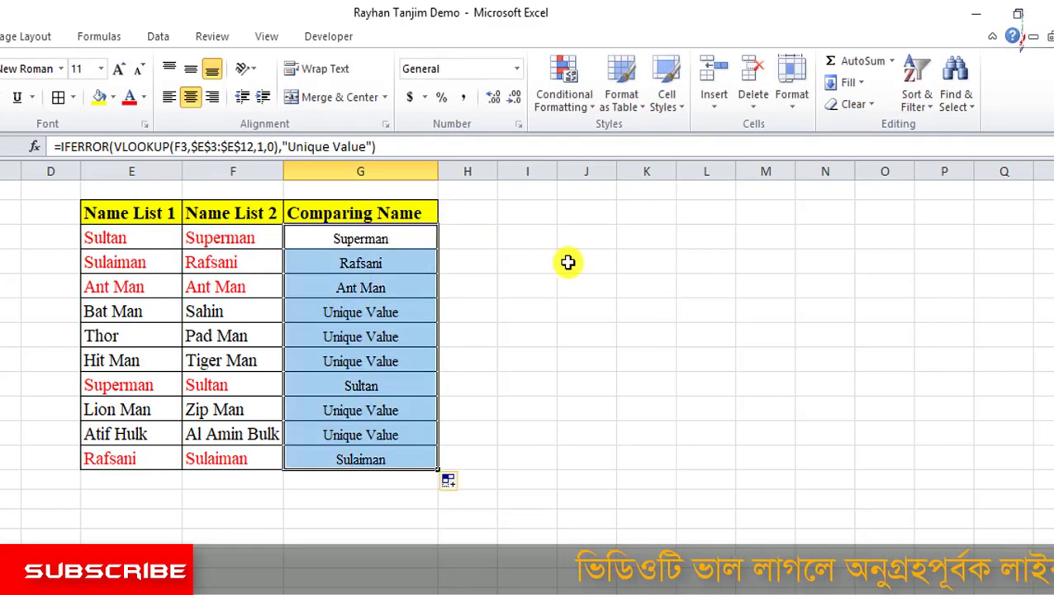
{"action": "left_click", "coordinate": [489, 259]}
{"action": "left_click", "coordinate": [410, 243]}
{"action": "left_click", "coordinate": [389, 263]}
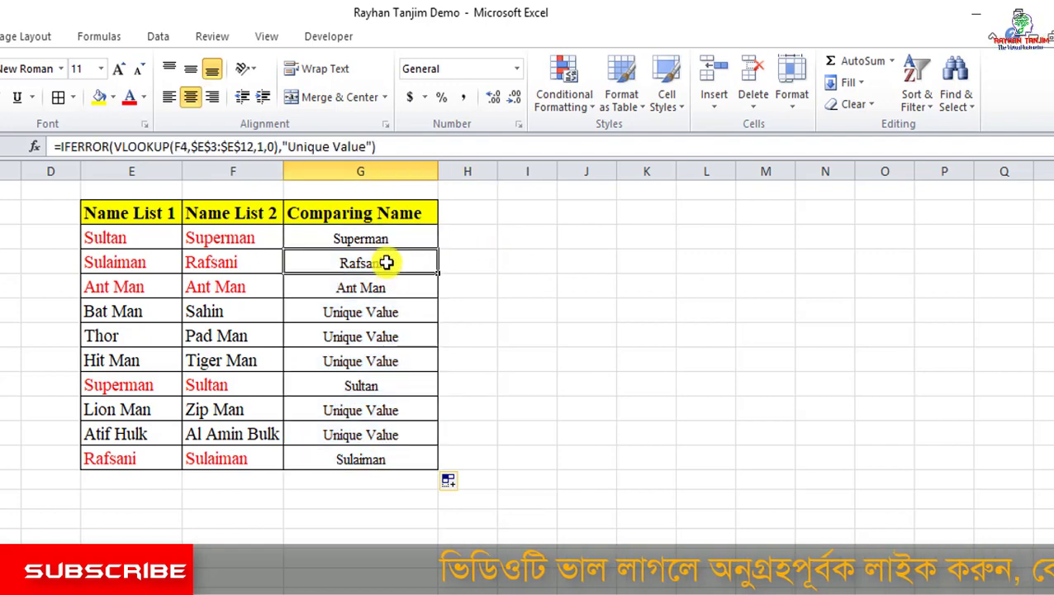
{"action": "left_click", "coordinate": [389, 286]}
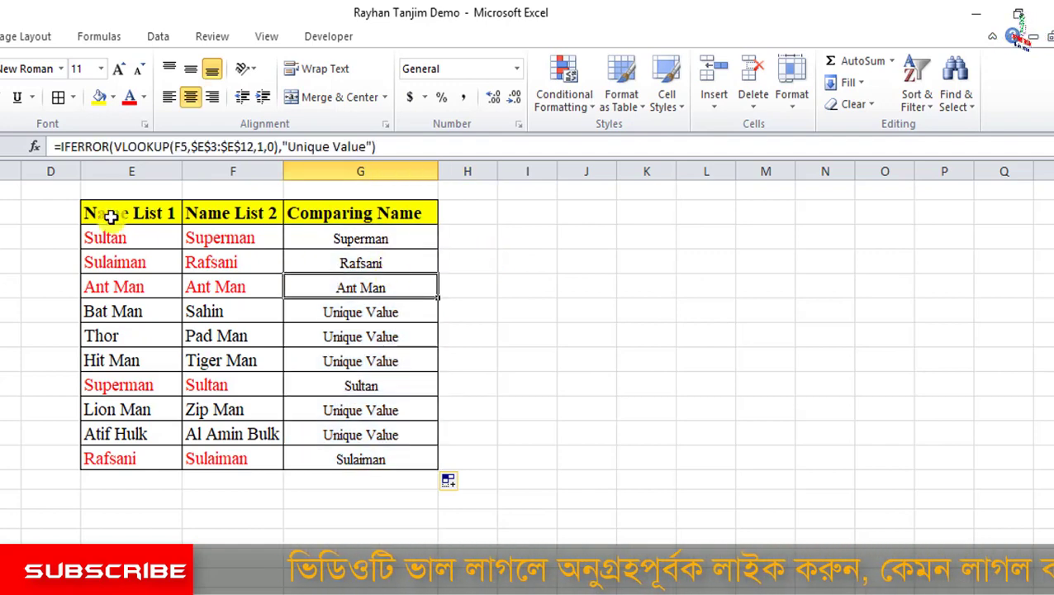
Compare Superman, Sulaiman and Rafsani between Name List 1 and Name List 2.
{"action": "left_click", "coordinate": [251, 240]}
{"action": "left_click", "coordinate": [132, 262]}
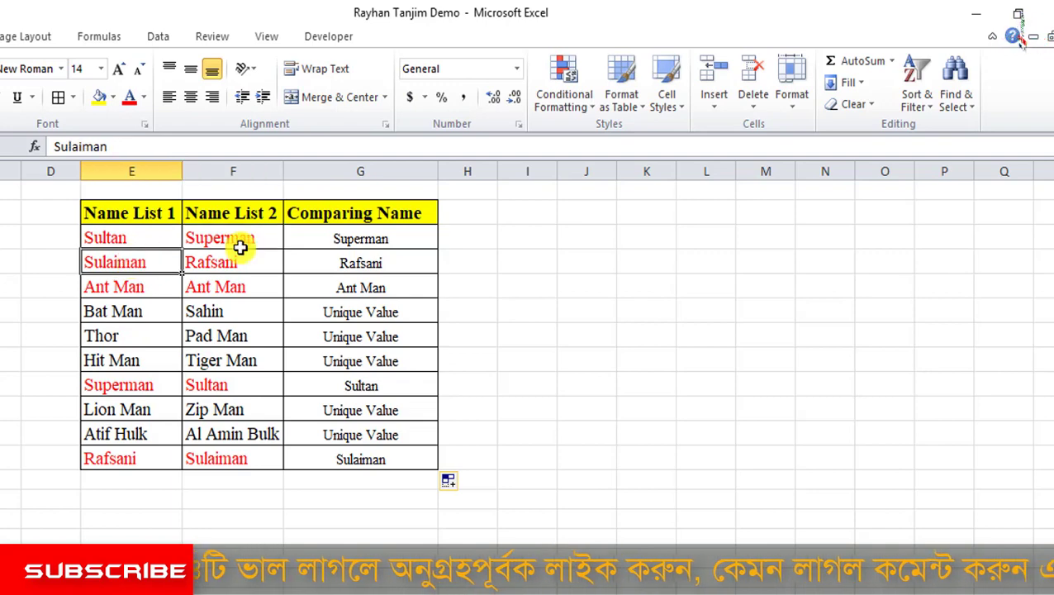
{"action": "left_click", "coordinate": [241, 242]}
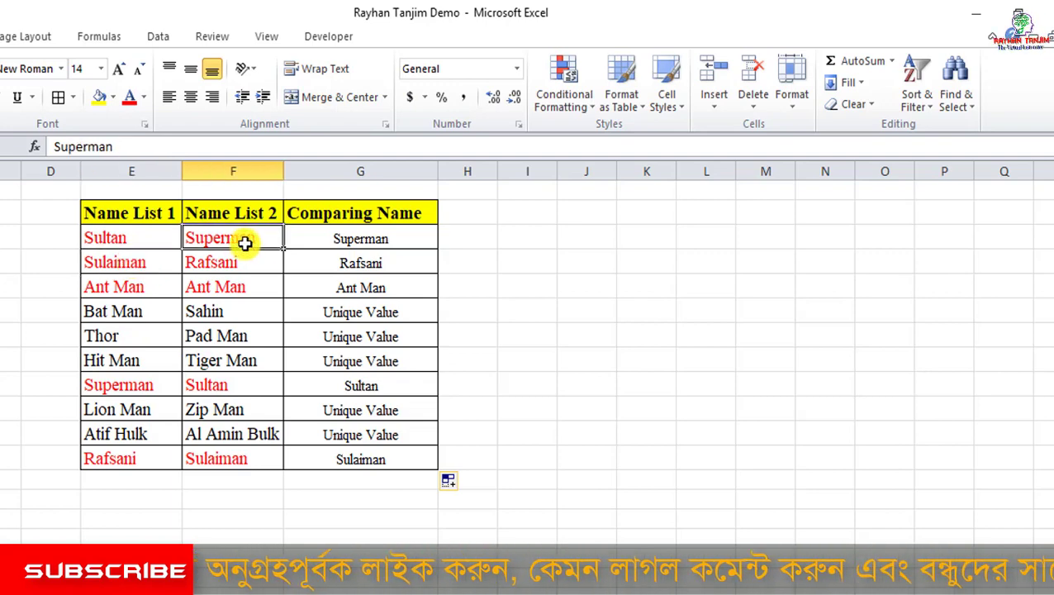
{"action": "left_click", "coordinate": [121, 385]}
{"action": "left_click", "coordinate": [219, 261]}
{"action": "left_click", "coordinate": [122, 459]}
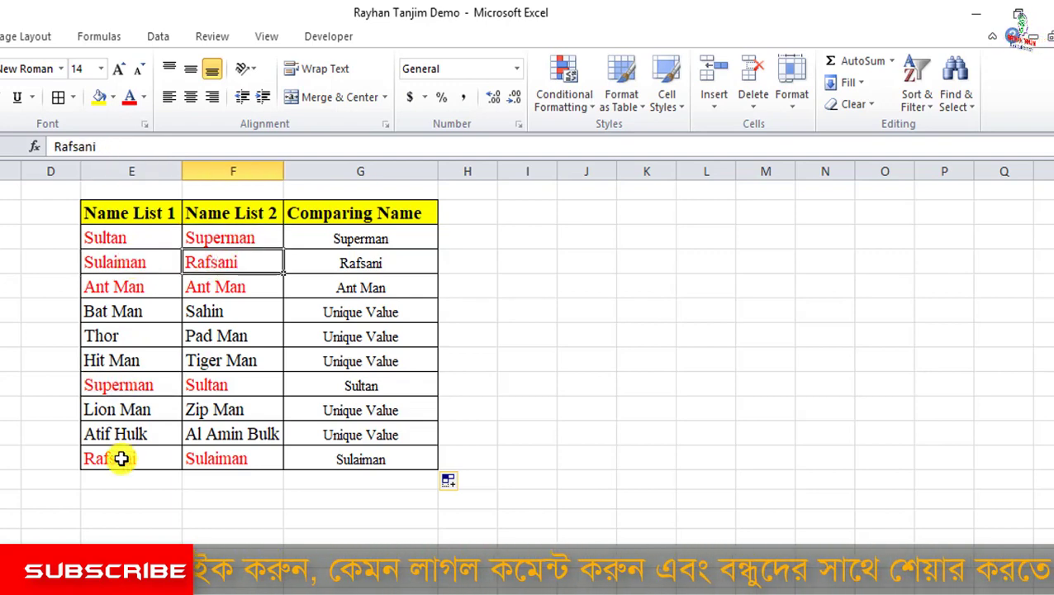
Highlight the Unique Value results for Sahin, Pad Man, Tiger Man, Zip Man and Al Amin Bulk.
{"action": "left_click_drag", "start_coordinate": [376, 310], "coordinate": [373, 359]}
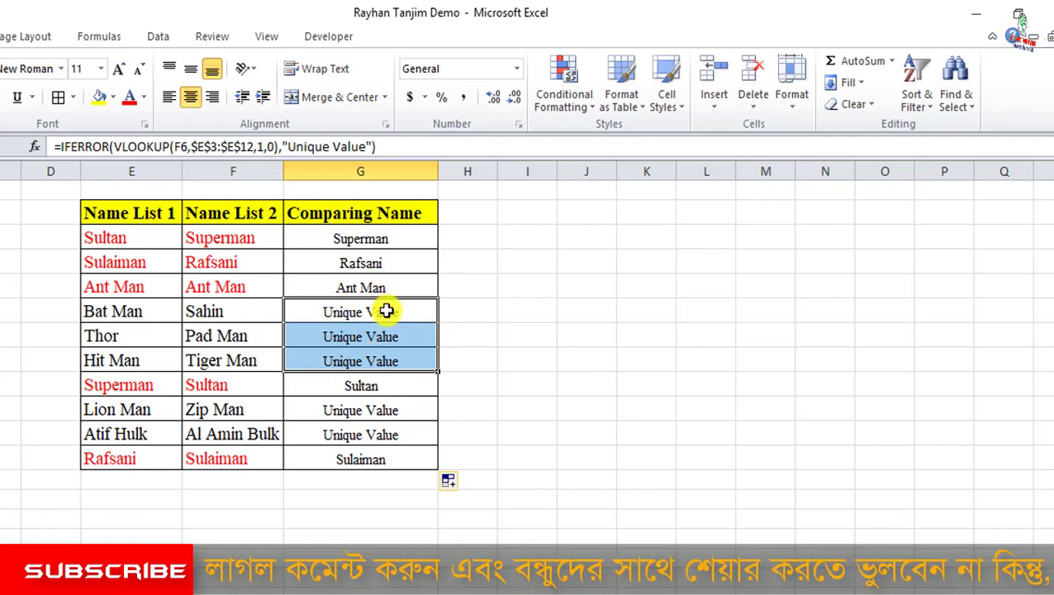
{"action": "mouse_move", "coordinate": [247, 316]}
{"action": "left_mouse_down"}
{"action": "mouse_move", "coordinate": [248, 355]}
{"action": "mouse_move", "coordinate": [408, 356]}
{"action": "left_mouse_up"}
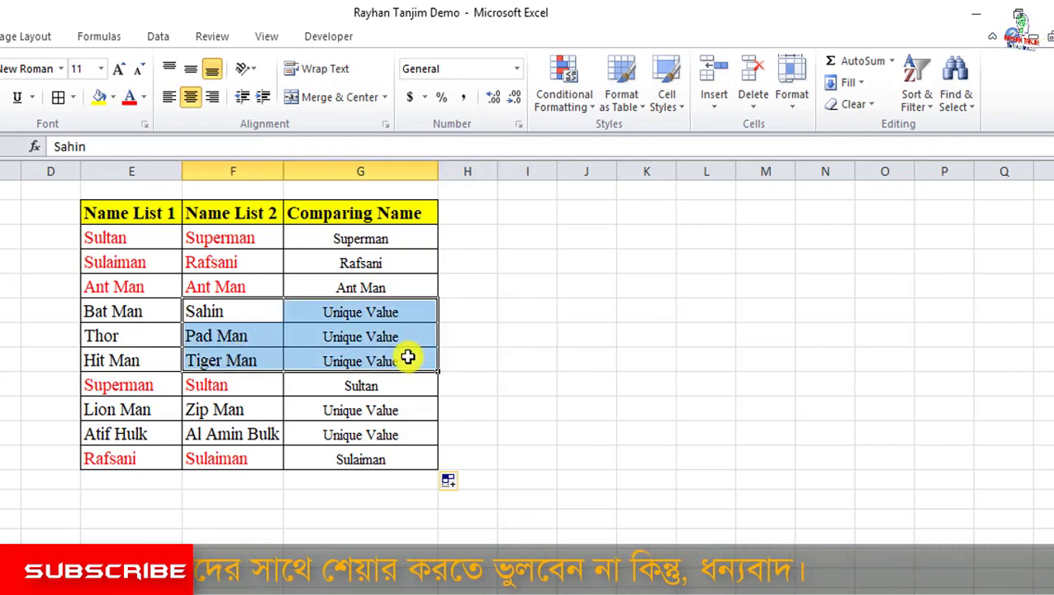
{"action": "left_click_drag", "start_coordinate": [239, 411], "coordinate": [361, 438]}
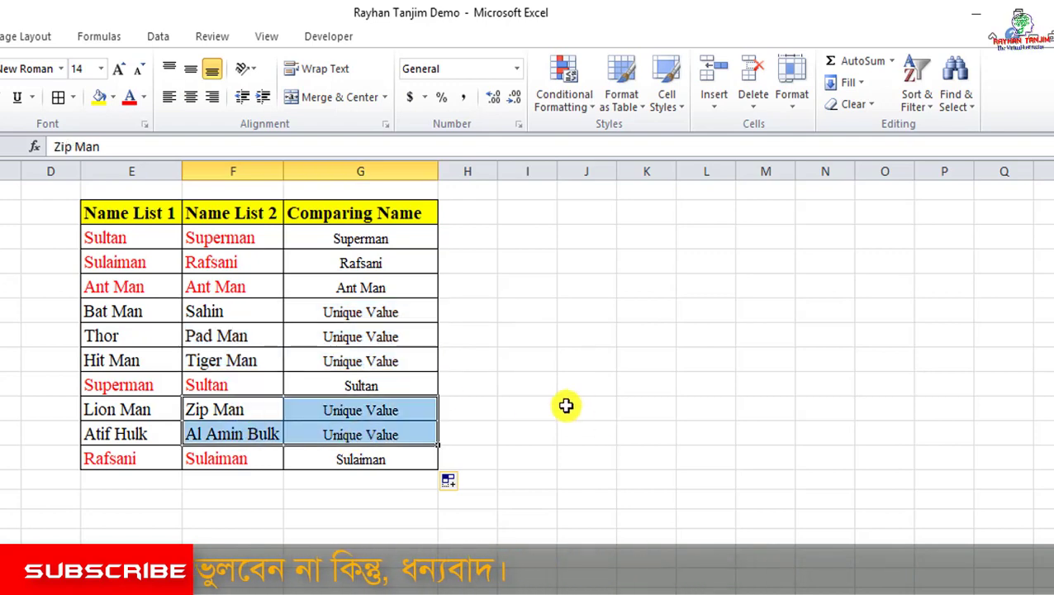
{"action": "left_click", "coordinate": [485, 383]}
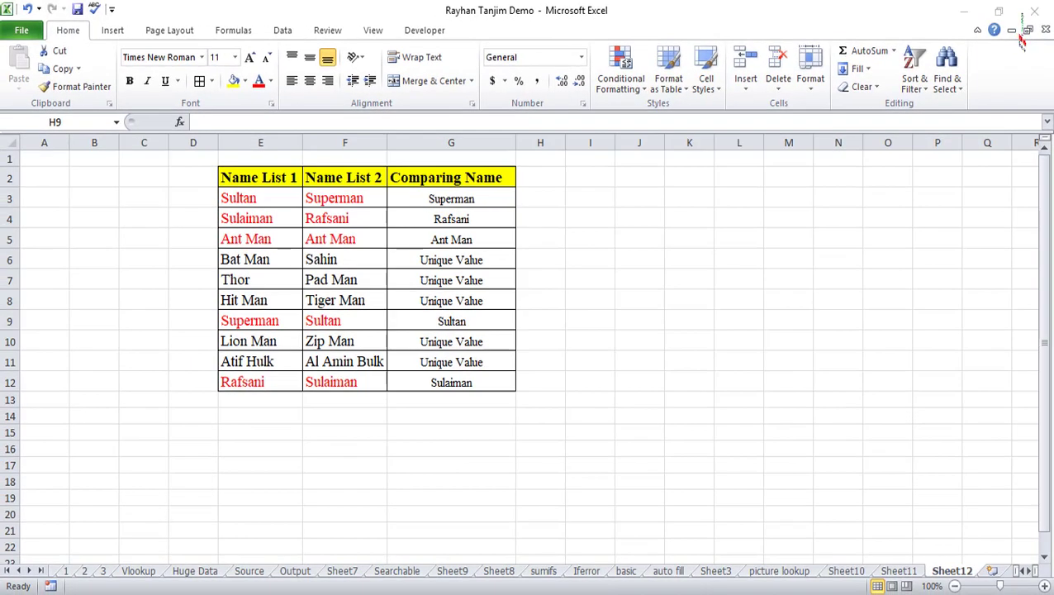
Bring up the 'subscribe' workbook from Excel's taskbar preview.
{"action": "mouse_move", "coordinate": [625, 593]}
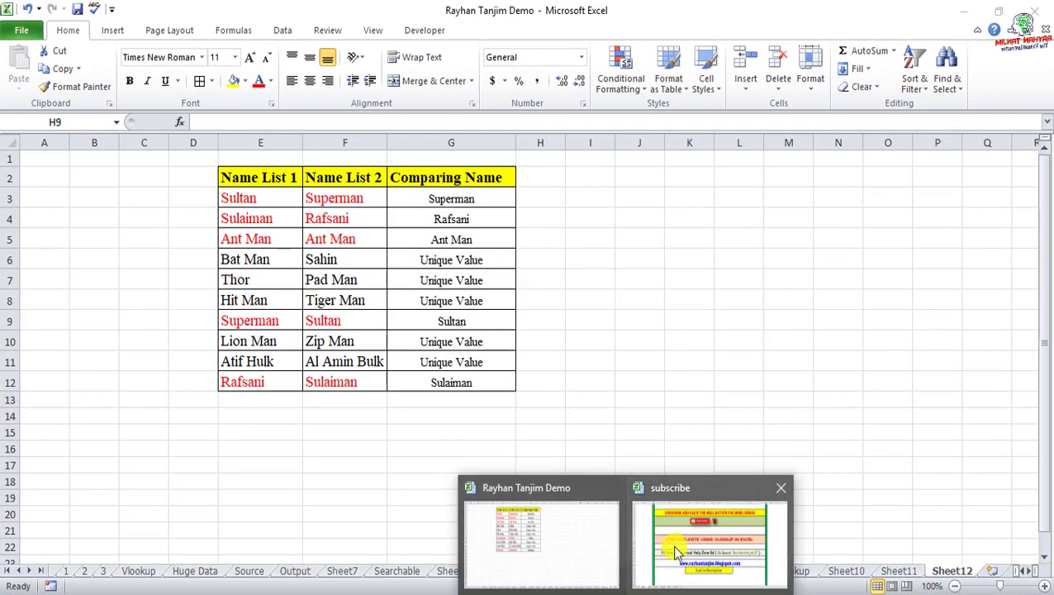
{"action": "left_click", "coordinate": [683, 518]}
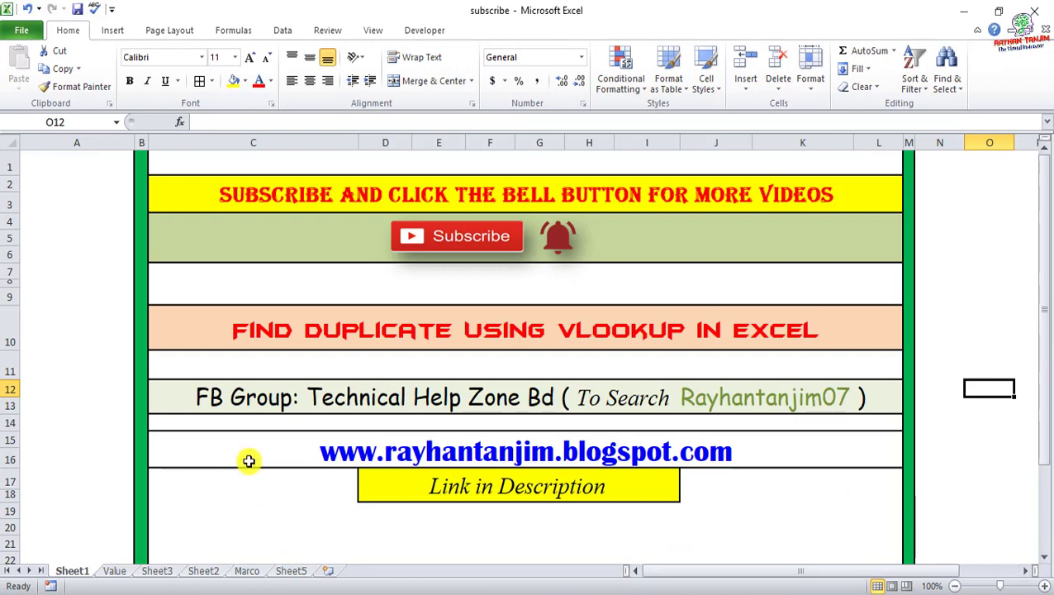